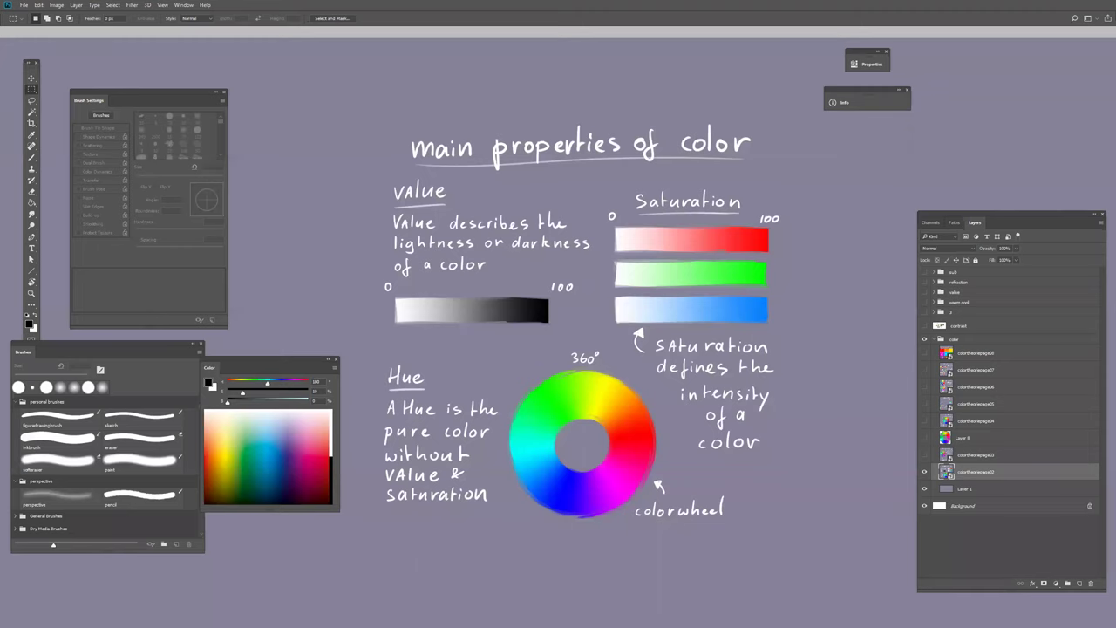
Add a new layer above the main color properties page, activate the Brush tool and move the floating Color panel near the Layers panel.
left_click_drag(694, 373, 687, 346)
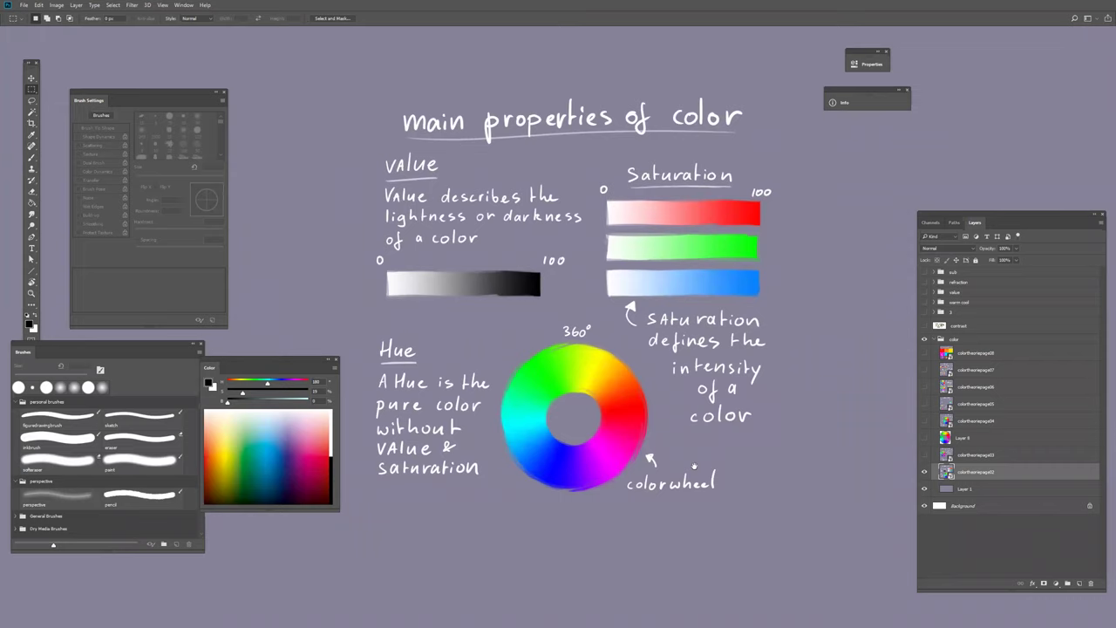
left_click_drag(697, 468, 702, 474)
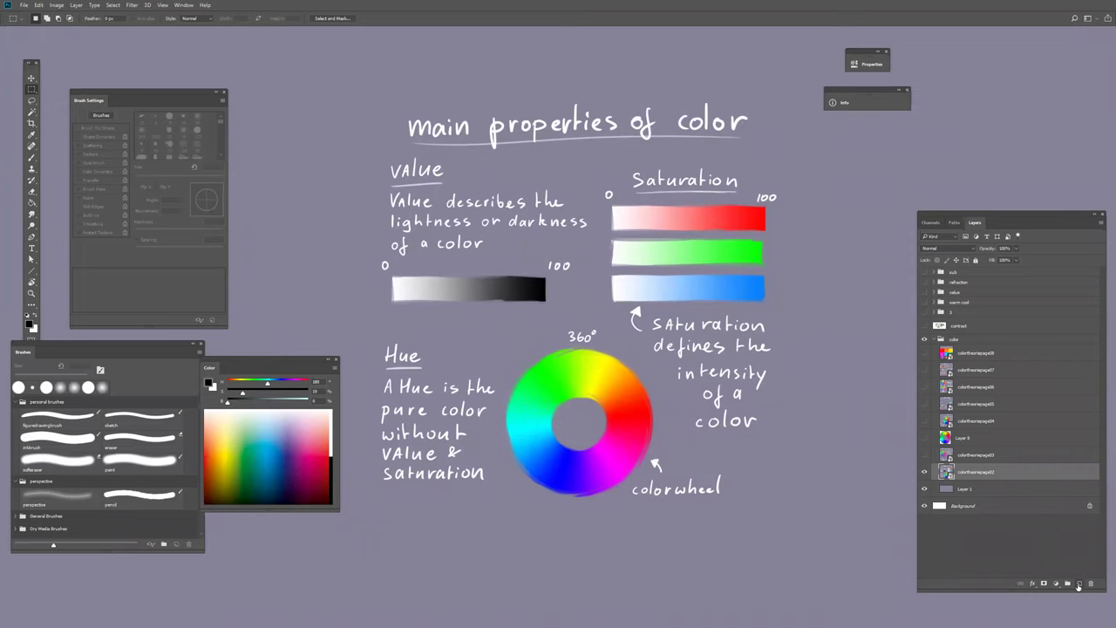
left_click(1079, 586)
key("b")
left_click_drag(657, 250, 652, 272)
left_click_drag(306, 361, 881, 163)
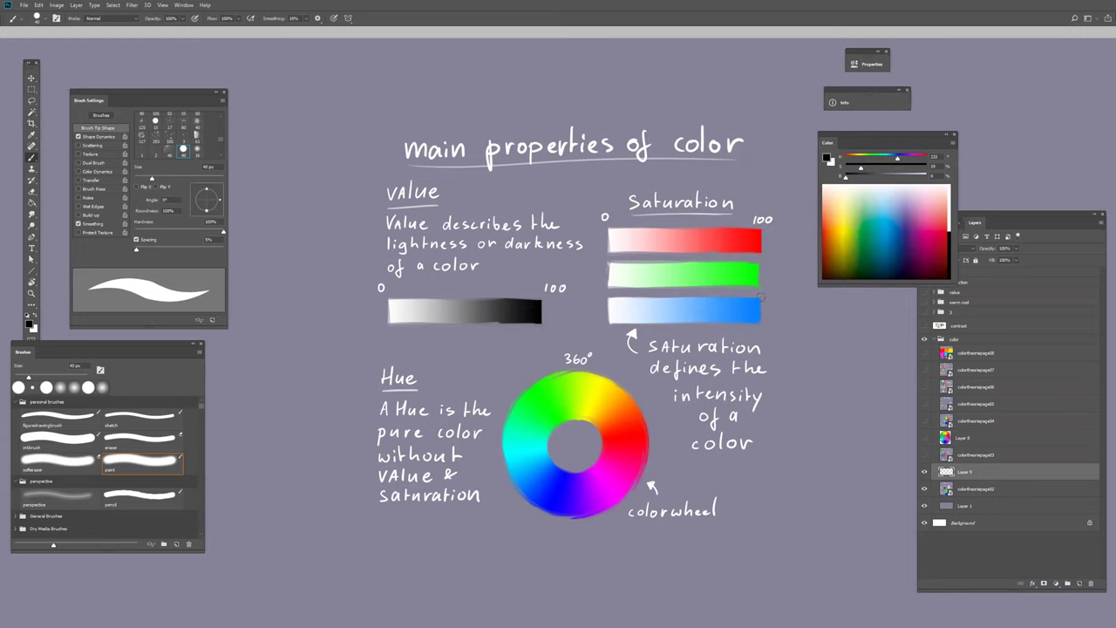
left_click_drag(784, 333, 779, 360)
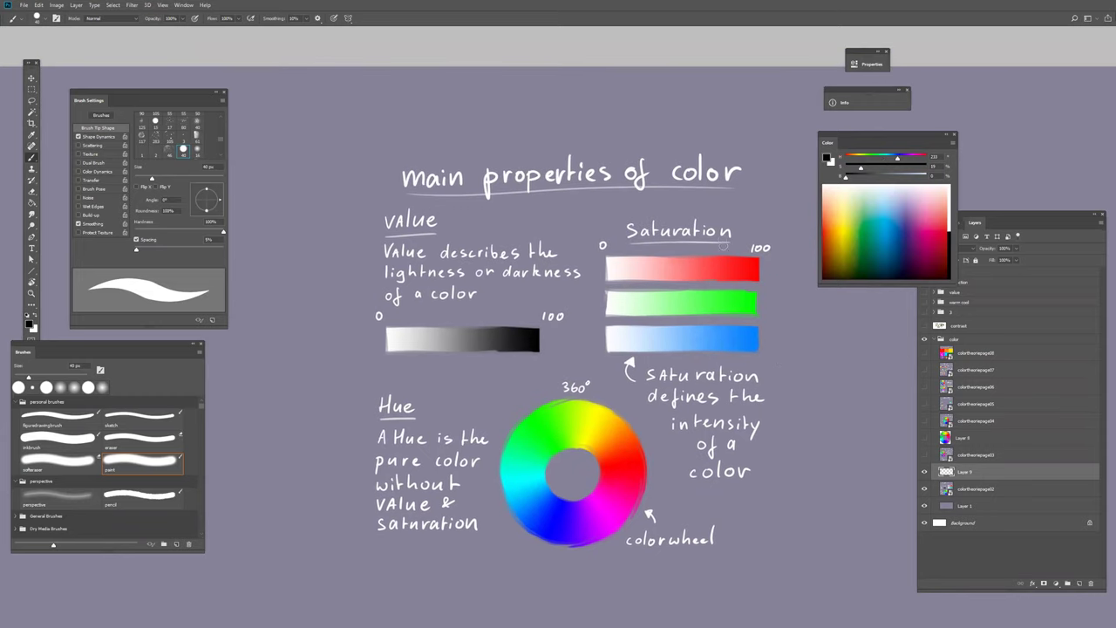
Reduce the brush to 15 px and draw a white arrow pointing toward the start of the value gradient.
key("x")
key("bracketleft")
key("bracketleft")
key("bracketleft")
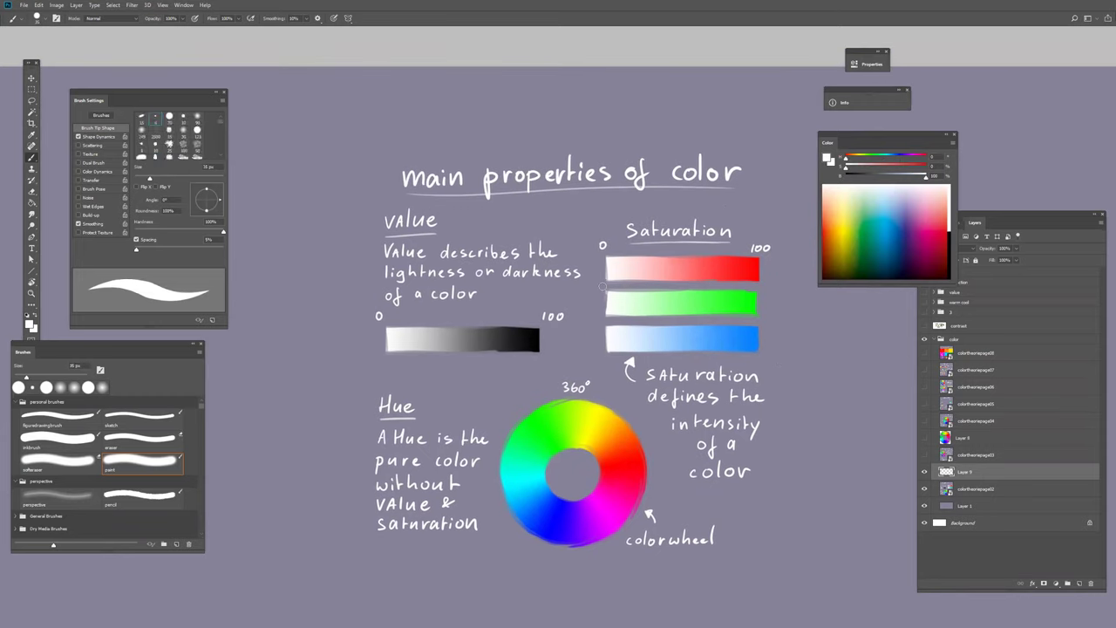
left_click(358, 225)
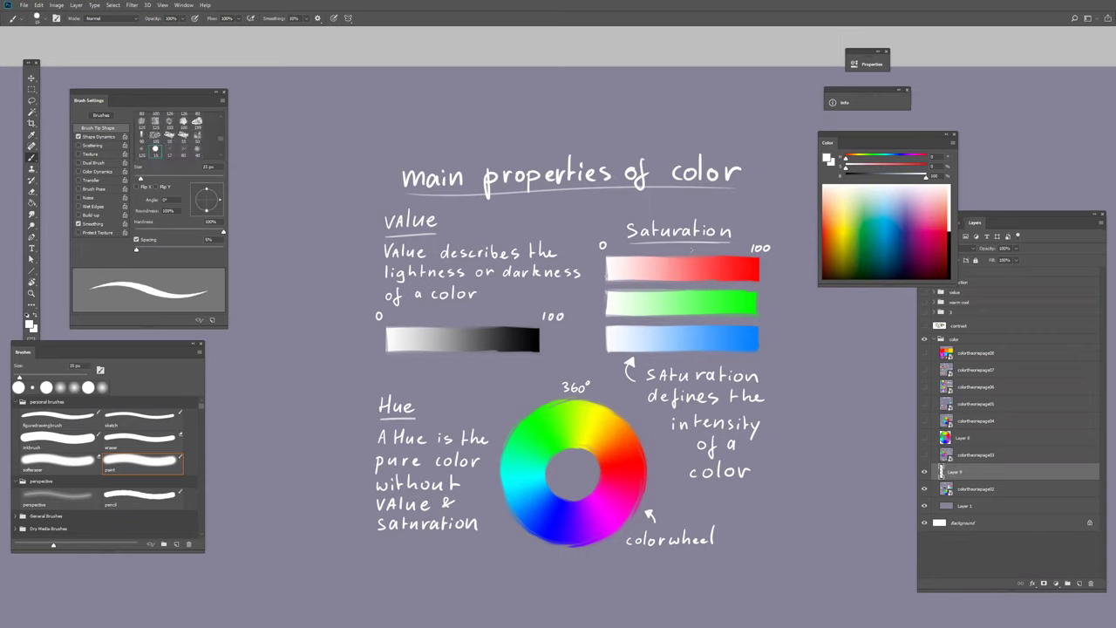
left_click_drag(307, 272, 349, 310)
left_click_drag(349, 309, 348, 287)
Demonstrate the value range by changing the brush color from black to white and to a mid grey.
left_click_drag(879, 178, 844, 185)
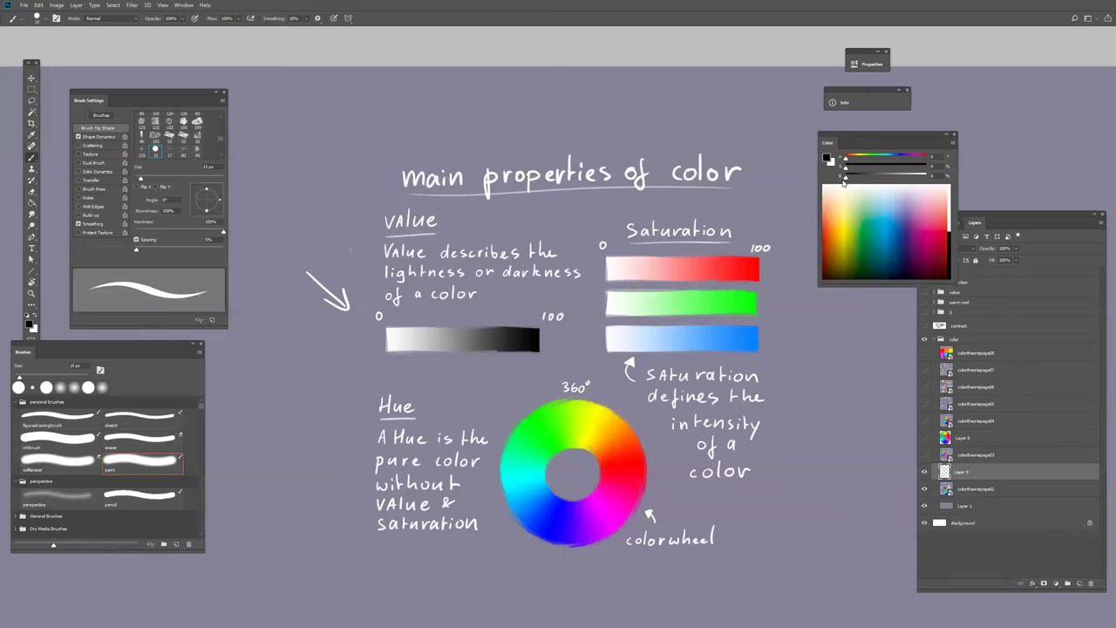
left_click_drag(844, 181, 933, 186)
left_click_drag(933, 186, 887, 184)
left_click_drag(648, 405, 655, 410)
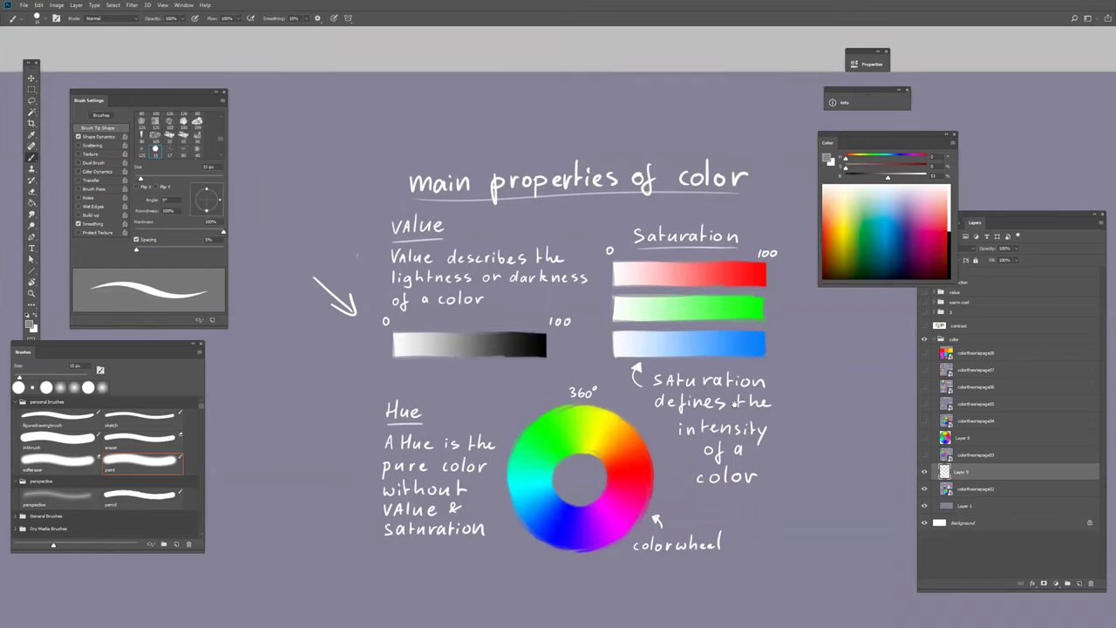
Set the brightness back to 100% and paint a small filled white rectangle below the white arrow.
left_click_drag(734, 403, 825, 389)
left_click_drag(889, 180, 940, 186)
mouse_move(358, 407)
left_mouse_down()
mouse_move(364, 339)
mouse_move(415, 414)
mouse_move(369, 345)
mouse_move(393, 331)
mouse_move(400, 407)
left_mouse_up()
mouse_move(388, 342)
left_mouse_down()
mouse_move(410, 406)
mouse_move(384, 399)
mouse_move(405, 368)
mouse_move(410, 398)
left_mouse_up()
Paint a black figure in the white rectangle and fill mid-grey shapes on both sides of it.
left_click_drag(926, 178, 839, 182)
mouse_move(382, 361)
left_mouse_down()
mouse_move(374, 401)
mouse_move(389, 401)
left_mouse_up()
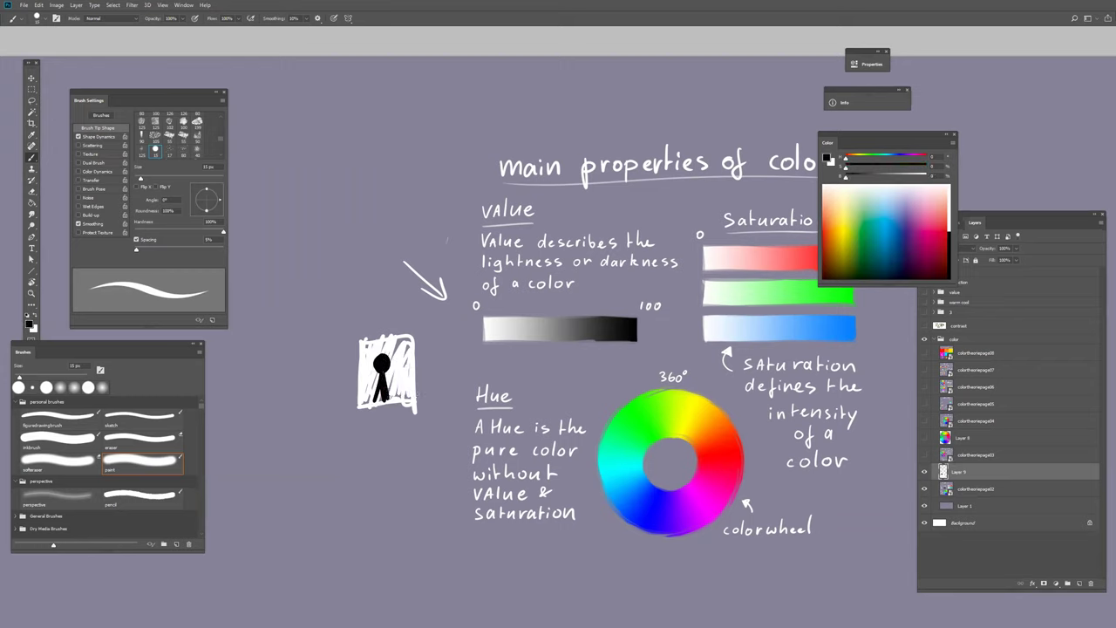
left_click(894, 179)
mouse_move(363, 380)
left_mouse_down()
mouse_move(361, 404)
mouse_move(409, 377)
mouse_move(394, 397)
mouse_move(403, 381)
mouse_move(409, 399)
left_mouse_up()
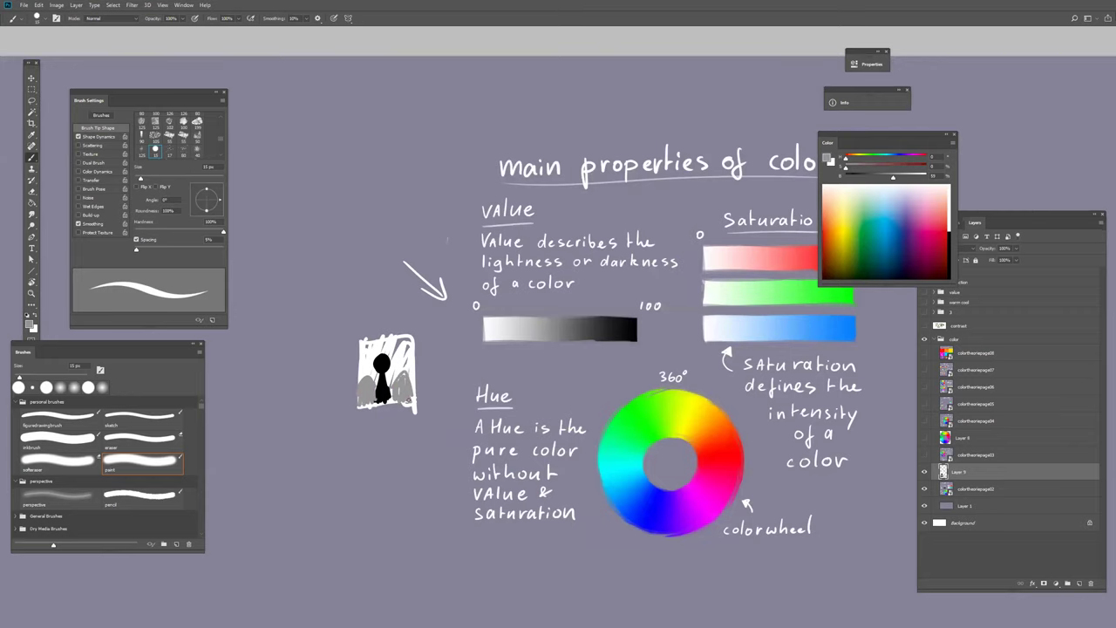
Set the brush color to black and draw an arrow pointing at the end of the saturation bars.
left_click_drag(682, 491, 660, 491)
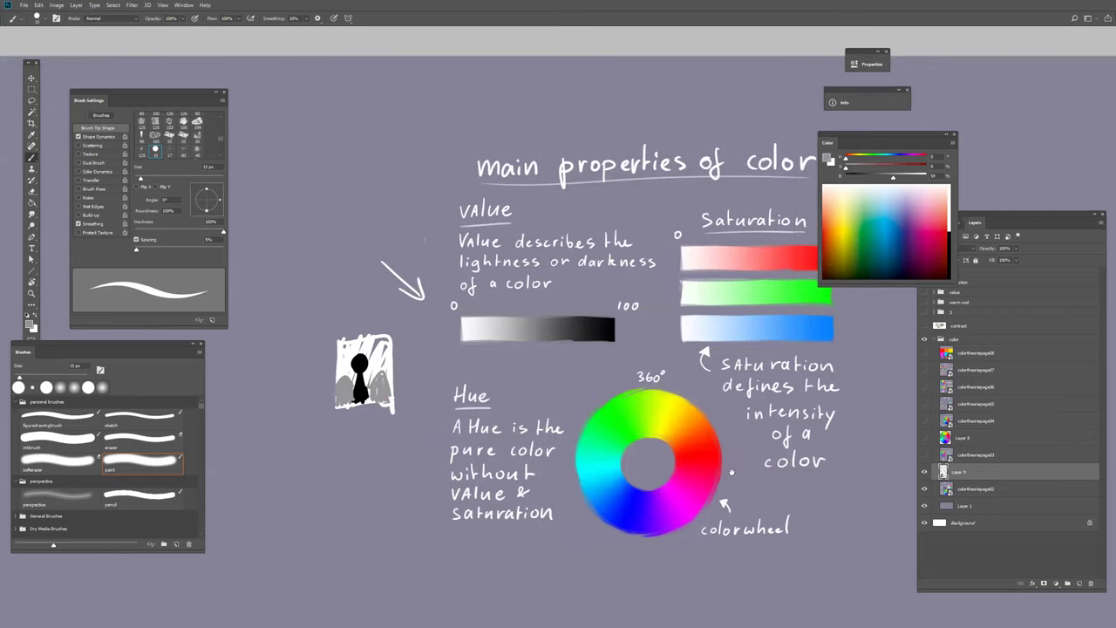
left_click_drag(717, 472, 686, 472)
left_click_drag(855, 178, 837, 184)
left_click_drag(741, 362, 697, 360)
mouse_move(787, 182)
left_mouse_down()
mouse_move(755, 218)
mouse_move(772, 214)
left_mouse_up()
left_click_drag(757, 354, 640, 374)
Sample the fully saturated red from the red bar, enlarge the brush to 45 px and paint a filled red square beside the saturation bars.
left_click(610, 276, "alt")
key("bracketright")
key("bracketright")
key("bracketright")
mouse_move(666, 263)
left_mouse_down()
mouse_move(740, 279)
mouse_move(703, 343)
mouse_move(652, 345)
mouse_move(669, 265)
mouse_move(682, 288)
mouse_move(691, 266)
mouse_move(713, 266)
mouse_move(731, 319)
mouse_move(734, 277)
mouse_move(744, 310)
mouse_move(683, 333)
mouse_move(736, 330)
mouse_move(683, 334)
mouse_move(730, 270)
mouse_move(739, 302)
left_mouse_up()
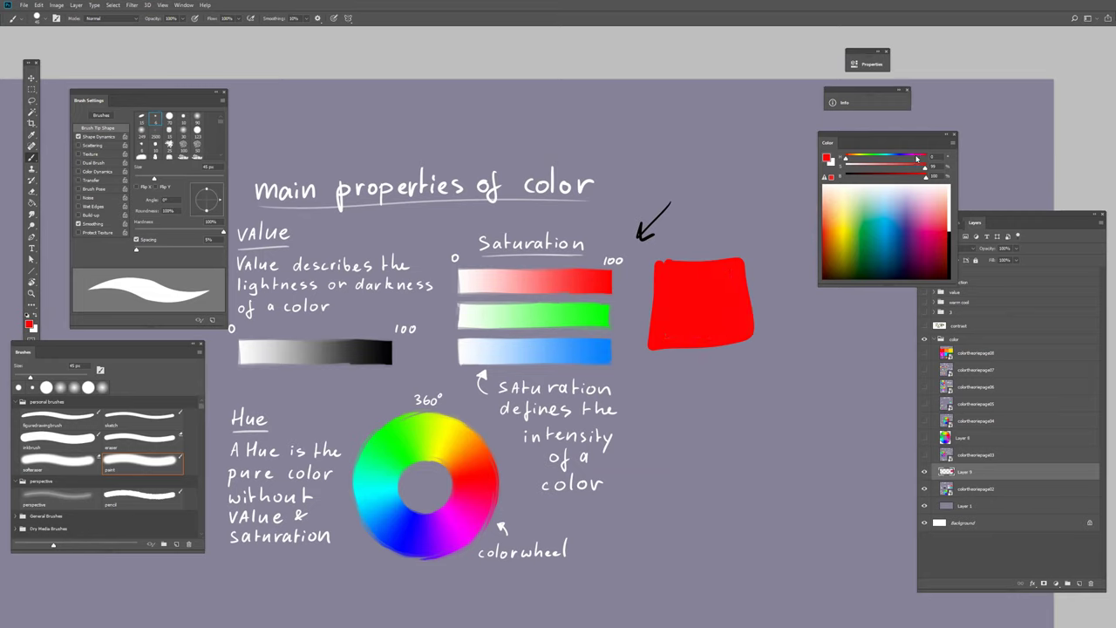
Lower the red's saturation to a pale pink and paint a smaller square inside the red square.
left_click_drag(899, 171, 862, 174)
mouse_move(702, 291)
left_mouse_down()
mouse_move(685, 319)
mouse_move(709, 308)
left_mouse_up()
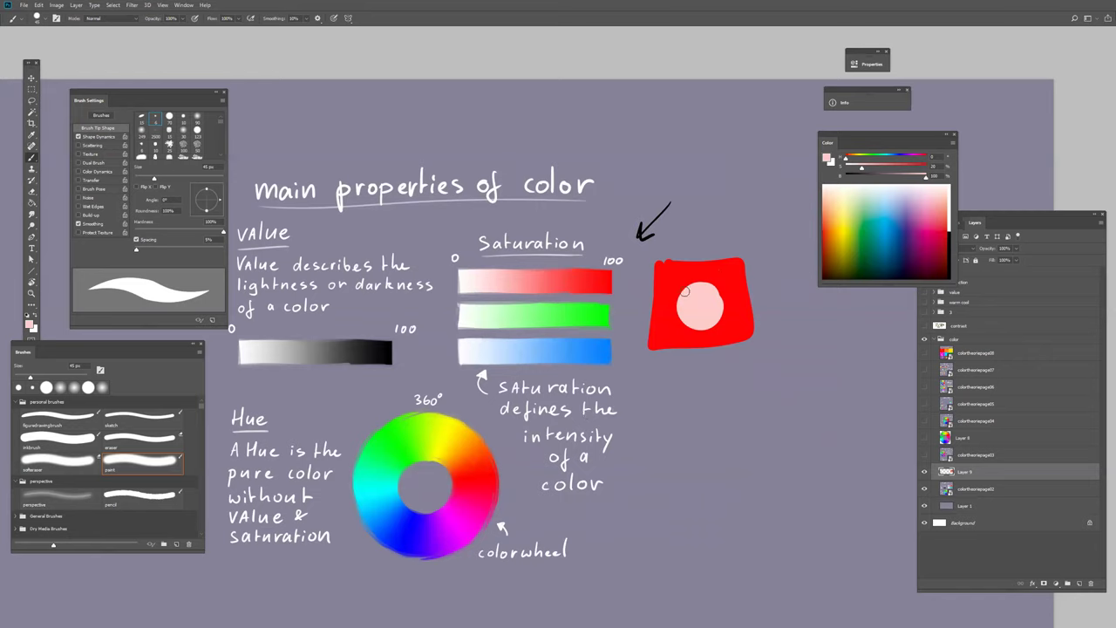
mouse_move(682, 321)
left_mouse_down()
mouse_move(718, 317)
mouse_move(684, 290)
left_mouse_up()
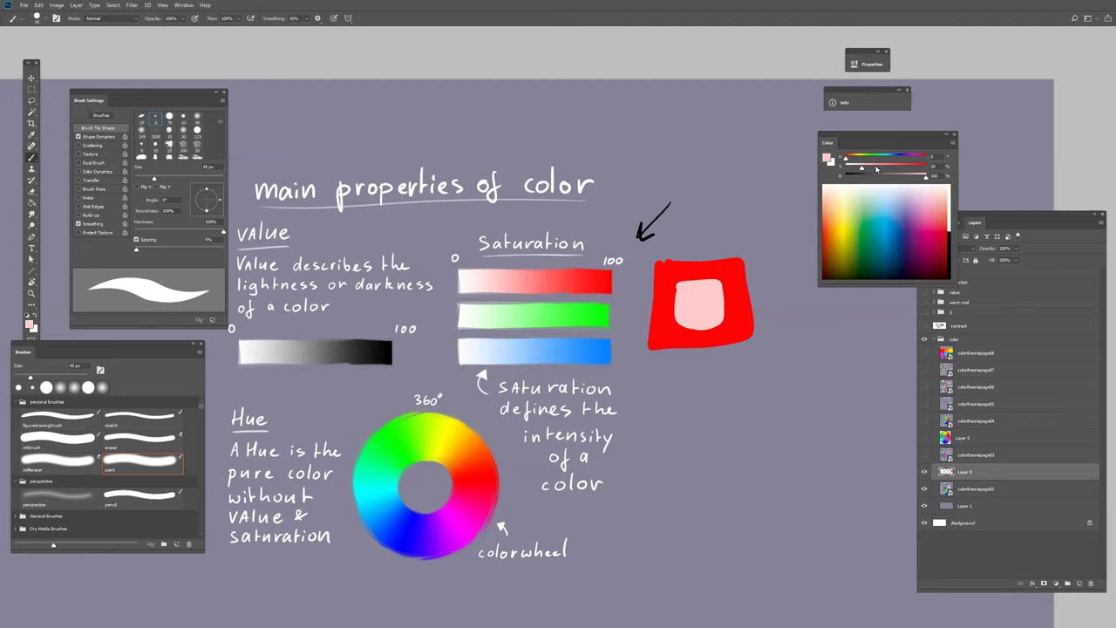
Start a row of overlapping swatches above the red square, painting white, pale pink and light red with rising saturation.
mouse_move(878, 170)
left_mouse_down()
mouse_move(888, 170)
mouse_move(876, 169)
left_mouse_up()
left_click_drag(697, 316, 642, 322)
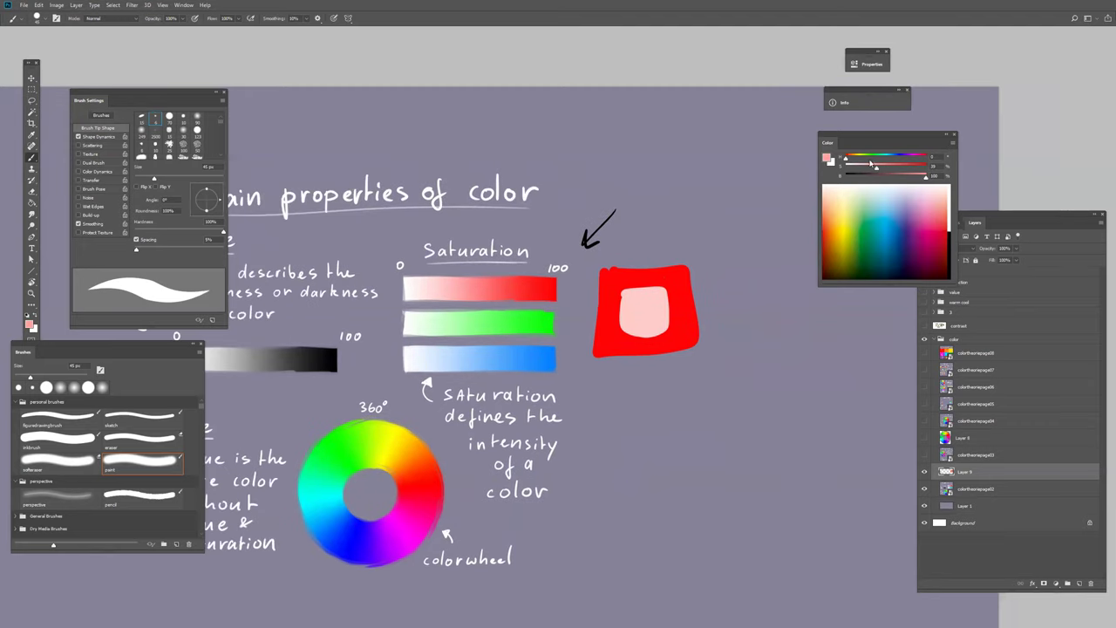
left_click_drag(864, 167, 844, 167)
left_click_drag(652, 228, 649, 233)
left_click_drag(846, 168, 855, 170)
left_click_drag(658, 232, 665, 234)
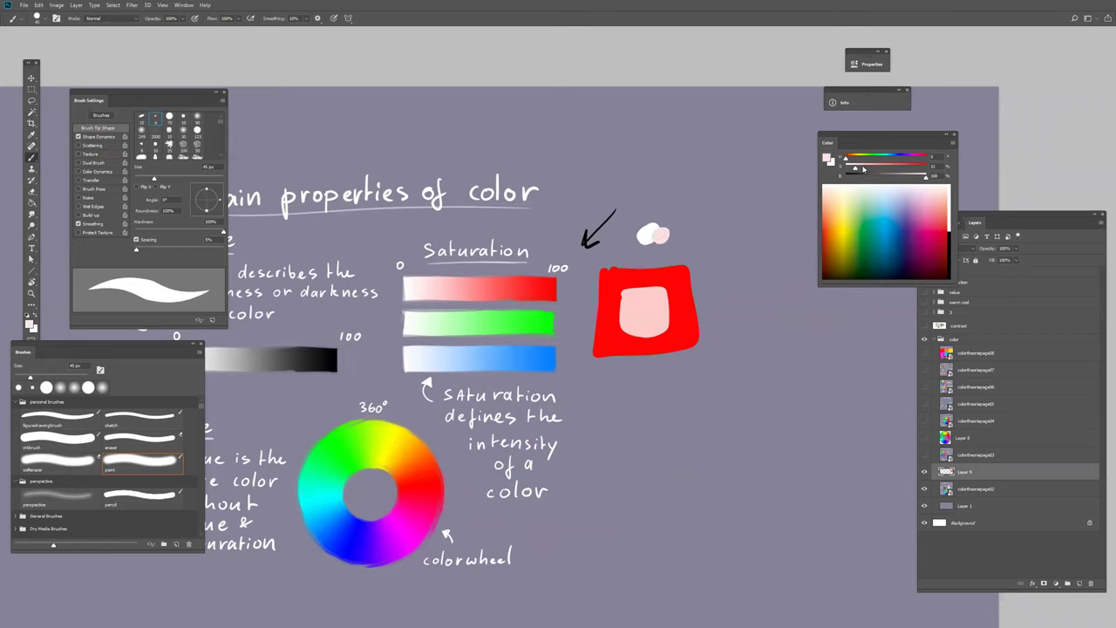
left_click_drag(856, 168, 873, 168)
left_click_drag(673, 232, 675, 235)
Extend the swatch row with increasingly saturated reds and draw a red arrow pointing down at the last swatch.
left_click_drag(873, 166, 887, 166)
left_click_drag(682, 234, 702, 236)
left_click_drag(888, 166, 901, 165)
left_click(706, 234)
left_click(922, 168)
left_click_drag(719, 233, 722, 235)
mouse_move(719, 187)
left_mouse_down()
mouse_move(719, 221)
mouse_move(730, 206)
left_mouse_up()
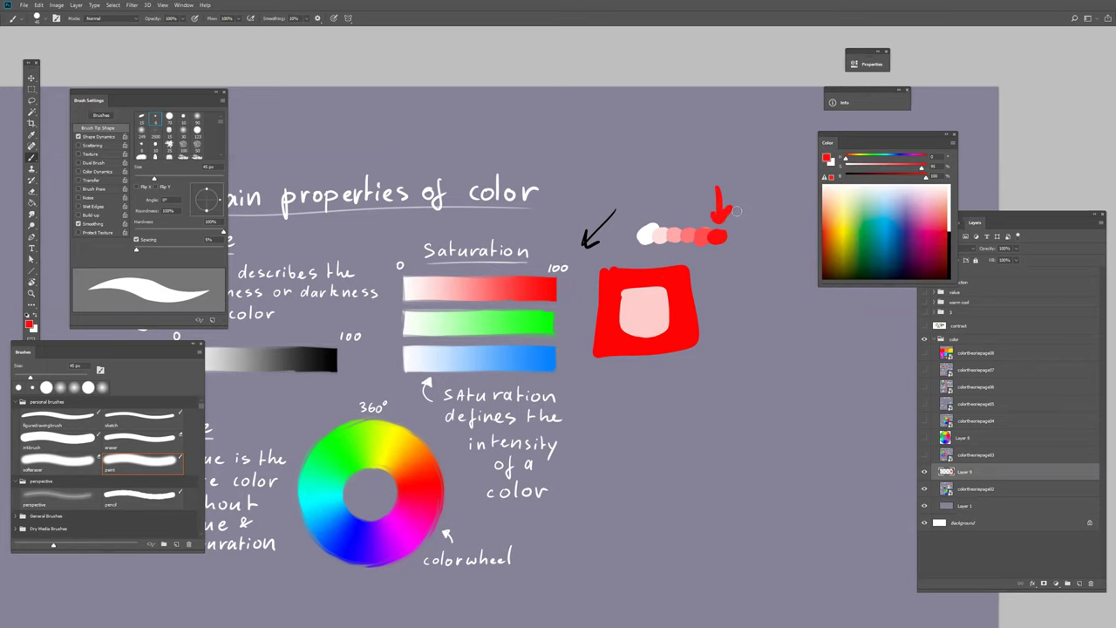
Paint a row of overlapping green, blue, violet, red and orange swatches below the red square by changing the hue.
left_click_drag(634, 430, 727, 392)
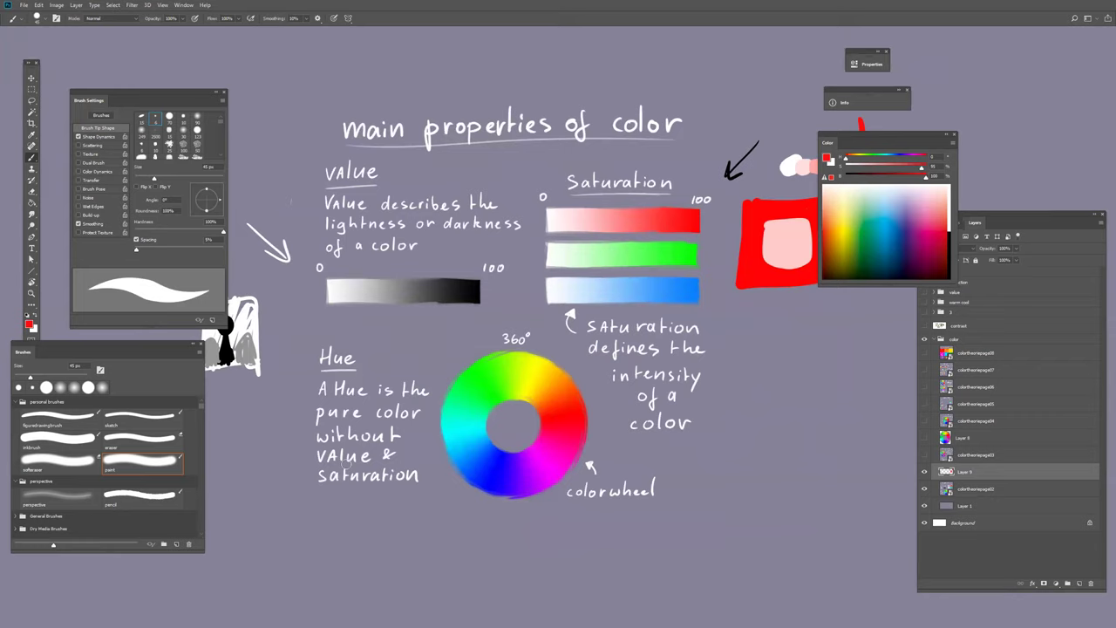
left_click_drag(857, 159, 878, 159)
left_click_drag(764, 420, 646, 412)
mouse_move(711, 397)
left_mouse_down()
mouse_move(727, 381)
mouse_move(715, 392)
left_mouse_up()
left_click_drag(887, 161, 891, 170)
left_click_drag(745, 386, 776, 387)
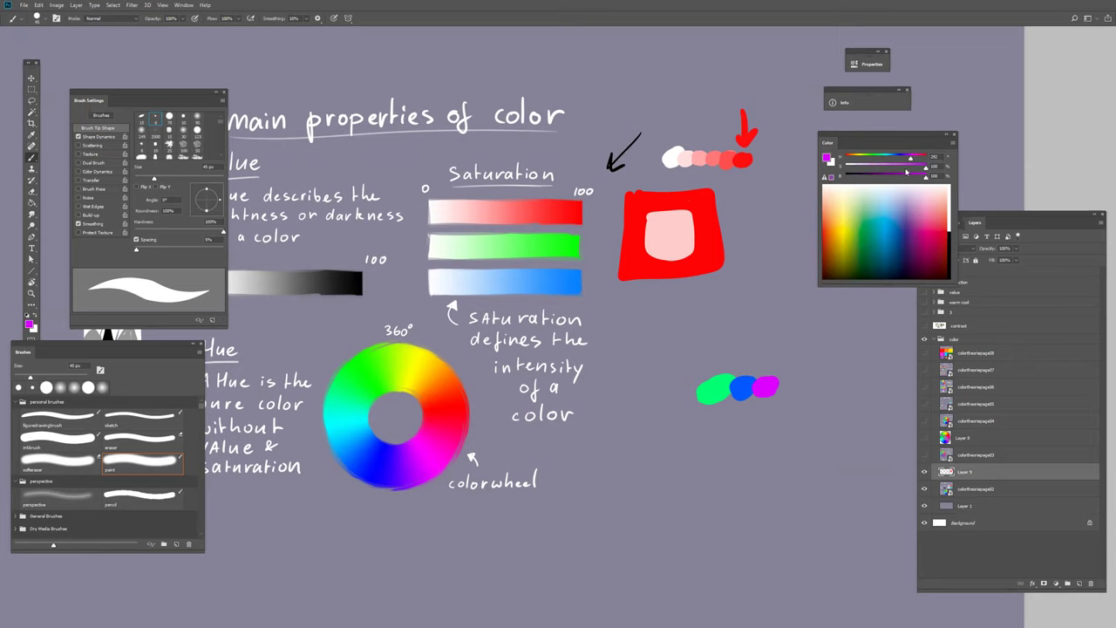
left_click_drag(909, 170, 927, 167)
left_click_drag(772, 383, 800, 377)
left_click(853, 159)
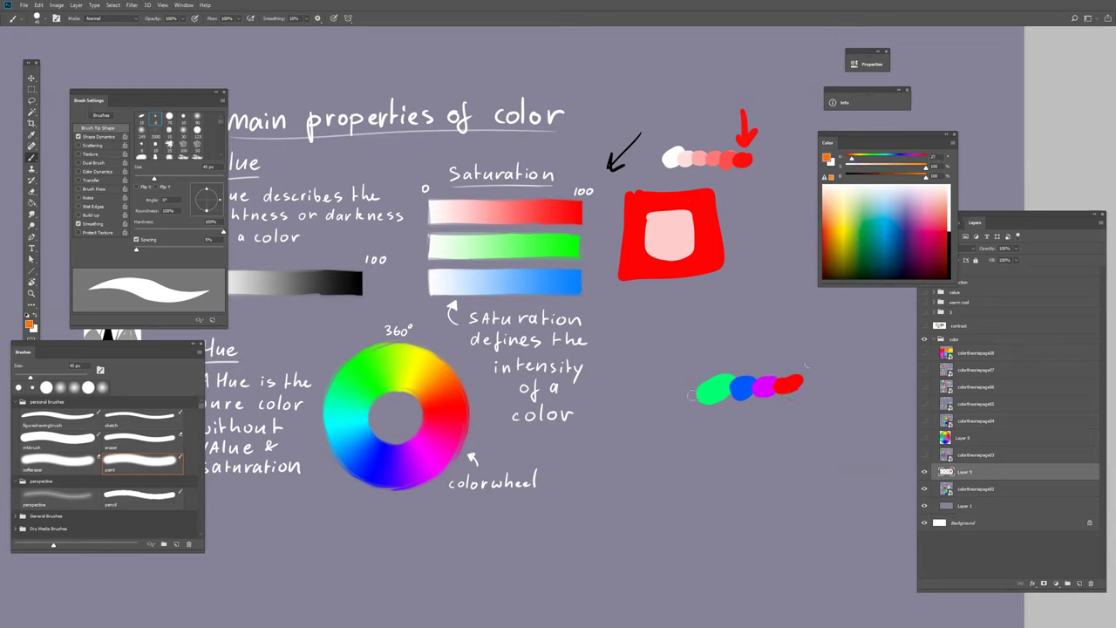
left_click_drag(694, 395, 694, 389)
mouse_move(634, 445)
left_mouse_down()
mouse_move(643, 466)
mouse_move(586, 451)
left_mouse_up()
key("v")
left_click_drag(717, 397, 712, 360)
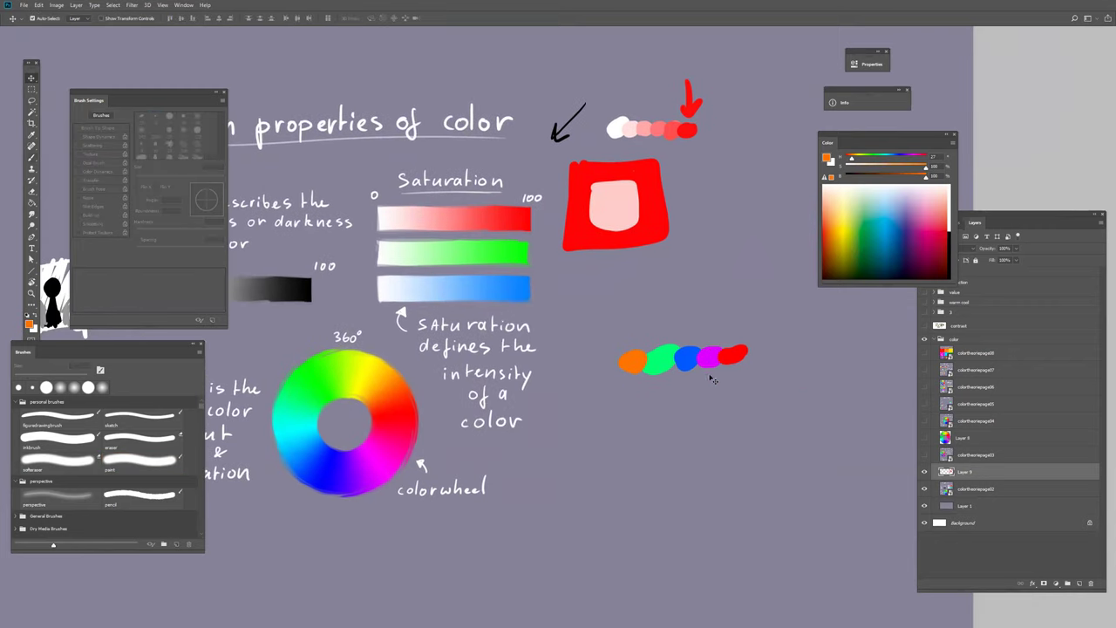
key("ctrl+z")
key("b")
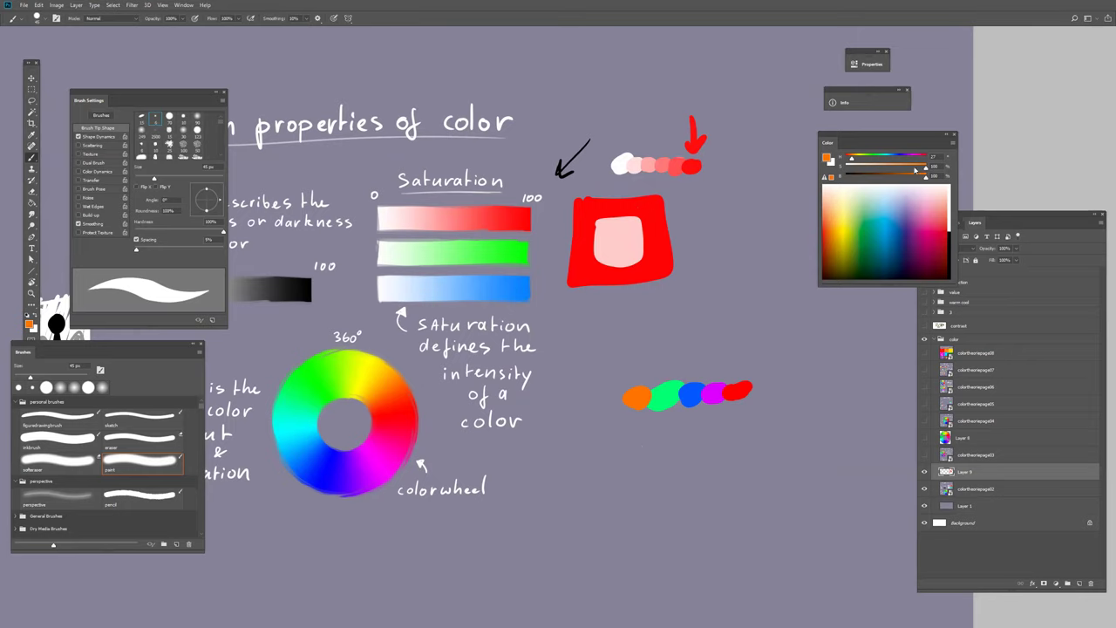
Paint a paler orange swatch at 67% saturation below the orange one, and a dark brown one at 26% brightness beneath it.
left_click_drag(903, 168, 900, 168)
mouse_move(639, 421)
left_mouse_down()
mouse_move(628, 414)
mouse_move(632, 441)
left_mouse_up()
left_click(866, 176)
left_click_drag(571, 523, 709, 549)
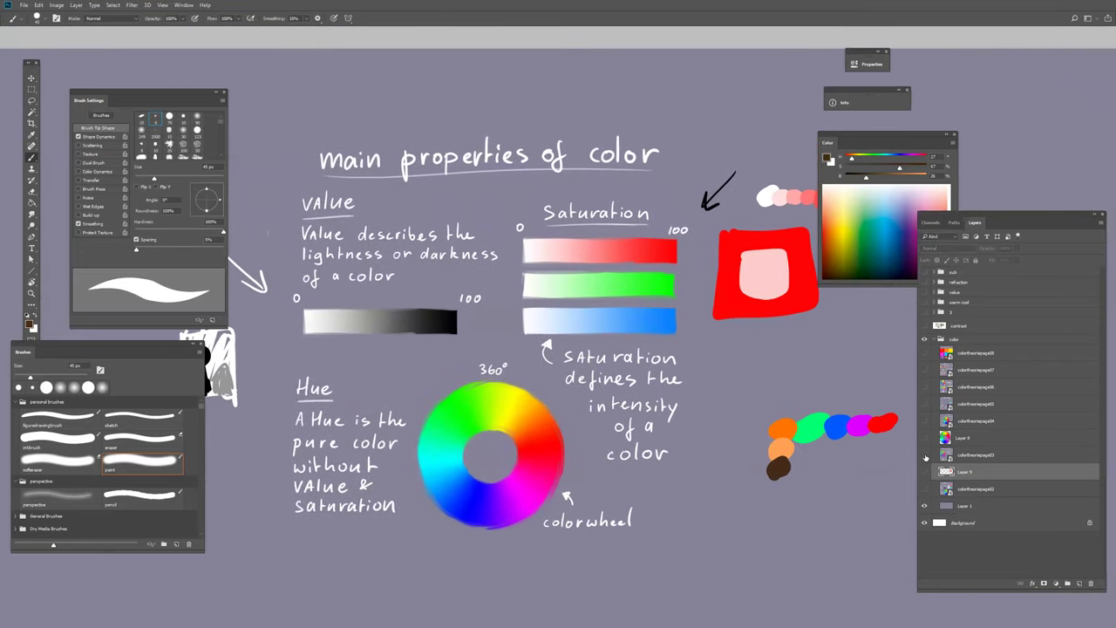
Hide the swatch layer and the main color properties page, and show and select the Complementary colors page.
left_click(924, 471)
left_click(924, 488)
left_click(924, 454)
left_click(947, 454)
left_click_drag(701, 417, 737, 442)
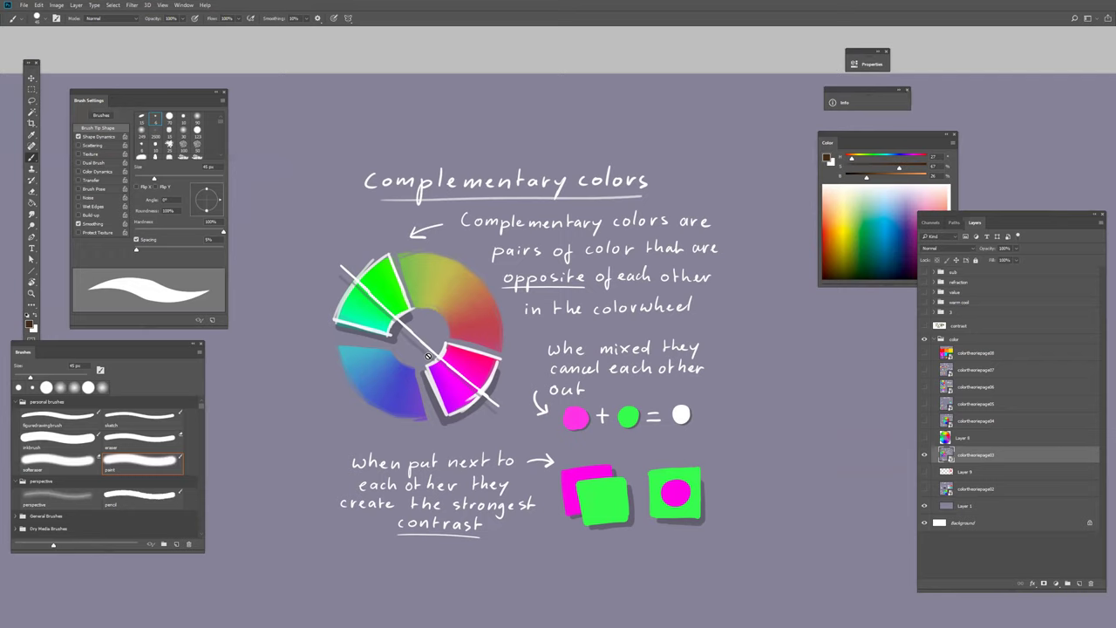
left_click_drag(723, 471, 672, 471)
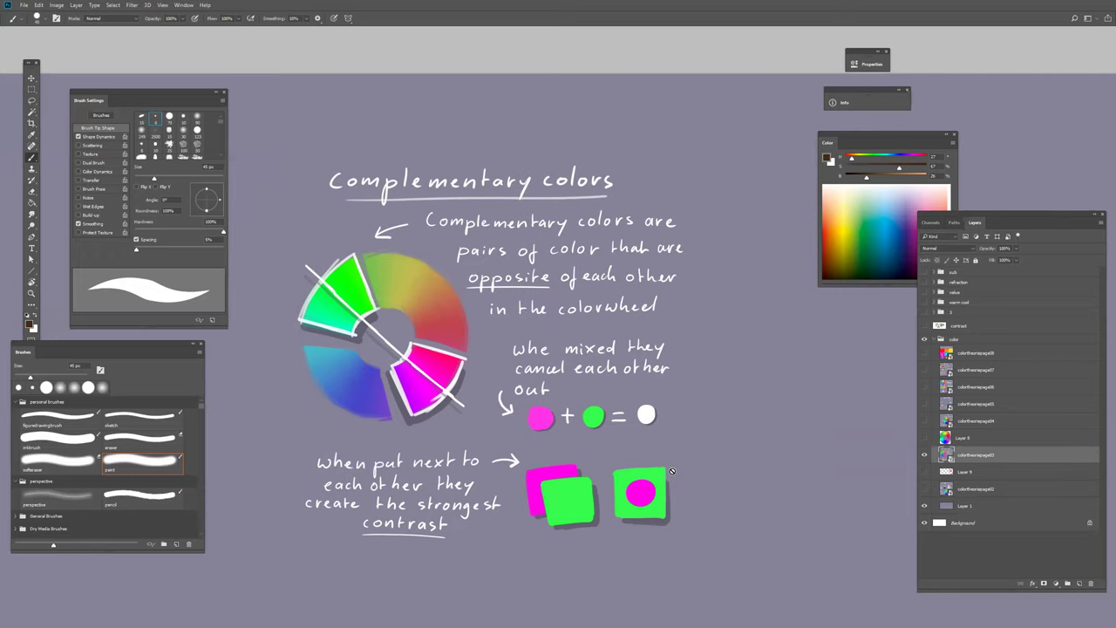
Hide the Complementary colors page and show the layer with the color wheel split into two halves.
left_click(926, 456)
left_click(925, 438)
left_click_drag(577, 428, 656, 448)
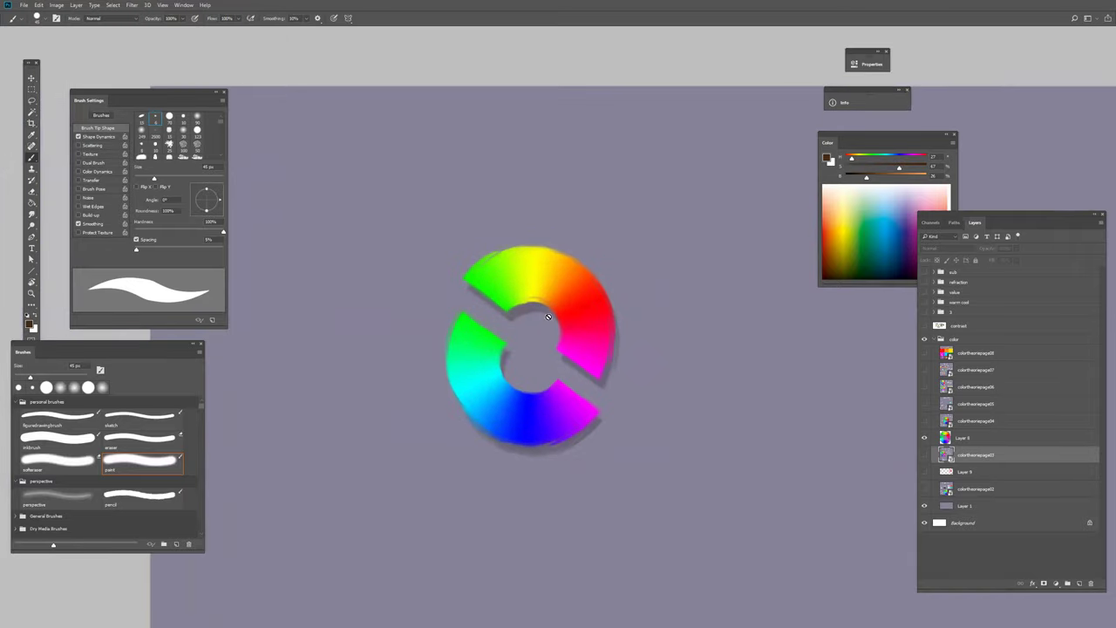
Show and select the Warm vs. Cool colors page.
left_click(926, 422)
left_click(949, 422)
left_click_drag(784, 486, 509, 487)
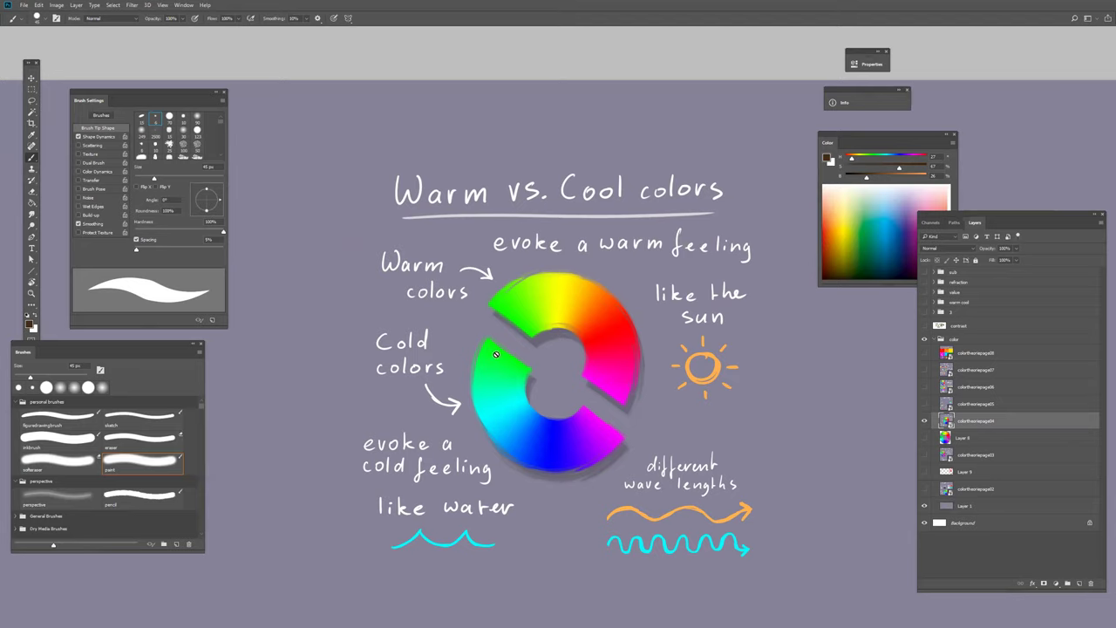
key("m")
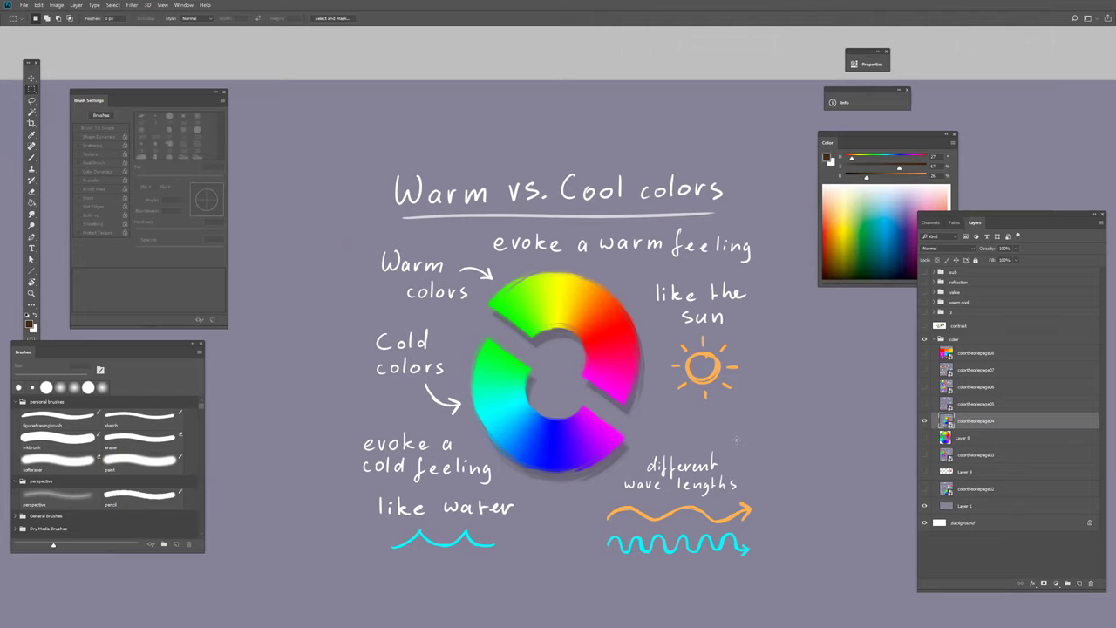
left_click_drag(744, 459, 654, 431)
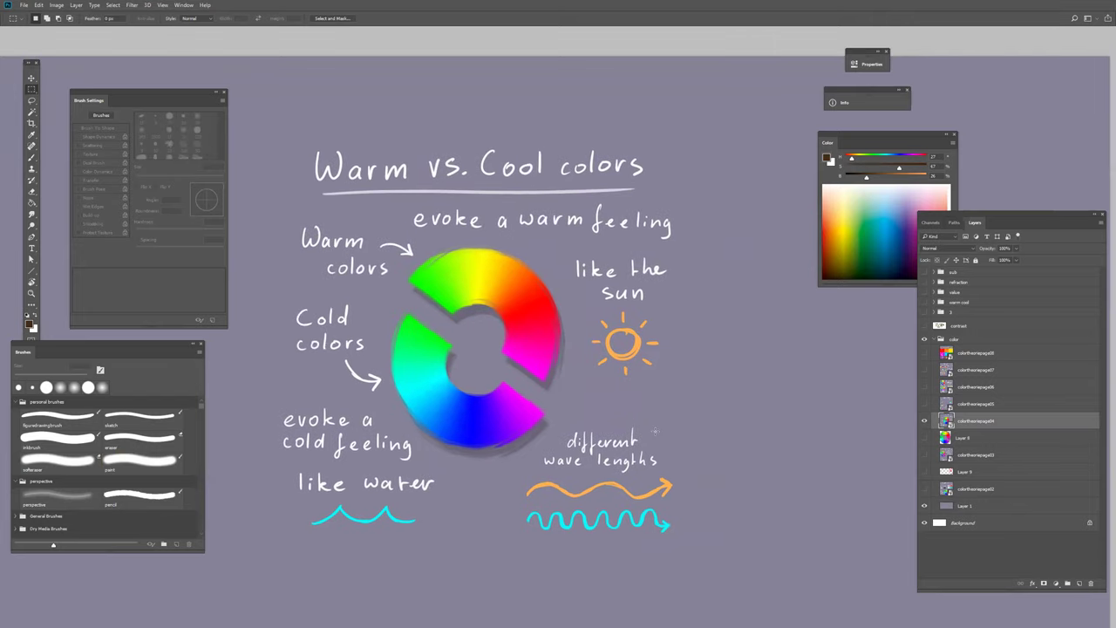
Add a new layer above the Warm vs. Cool colors page and sample orange from the wheel for the brush.
left_click(1082, 585)
key("b")
left_click_drag(697, 381, 678, 382)
left_click(513, 275, "alt")
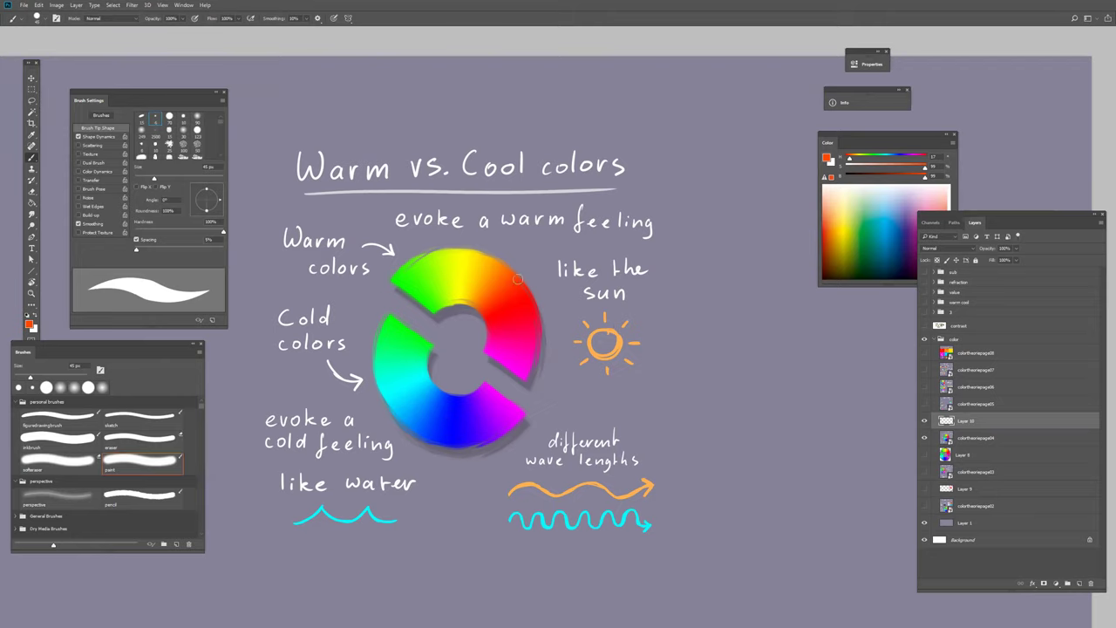
left_click_drag(690, 409, 749, 405)
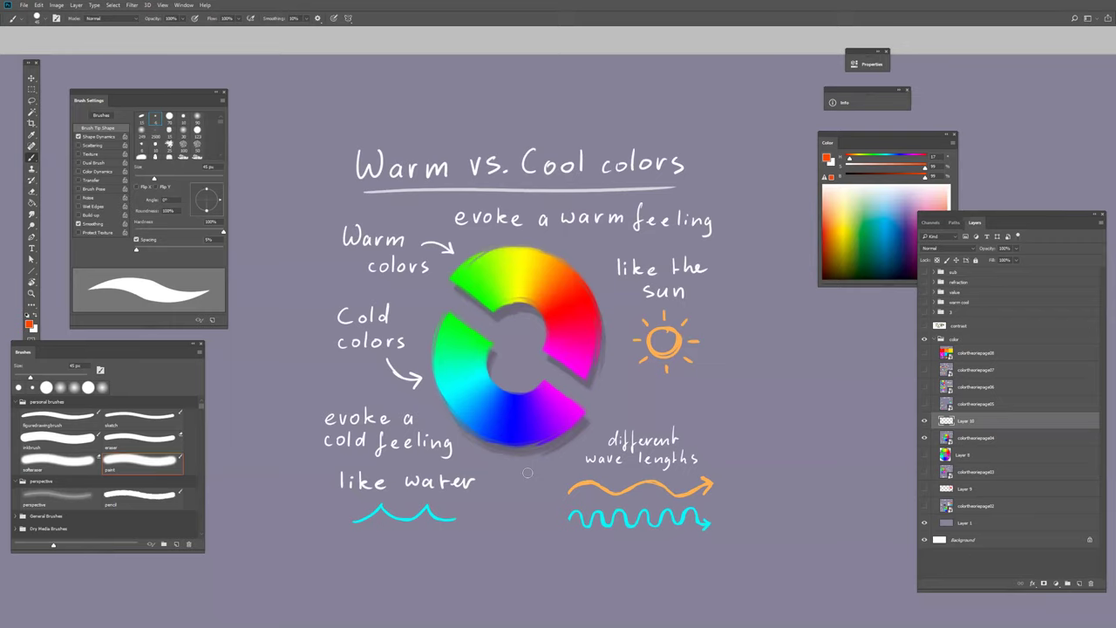
left_click(429, 506, "alt")
mouse_move(303, 485)
left_mouse_down()
mouse_move(281, 509)
mouse_move(311, 488)
mouse_move(297, 522)
left_mouse_up()
key("ctrl+z")
Paint a red blob and an overlapping light blue blob beside the sun drawing, using colors sampled from the wheel, and resample the red.
left_click_drag(573, 349, 474, 349)
left_click(473, 285, "alt")
mouse_move(733, 278)
left_mouse_down()
mouse_move(704, 291)
mouse_move(737, 274)
mouse_move(706, 296)
mouse_move(733, 304)
left_mouse_up()
left_click(377, 401, "alt")
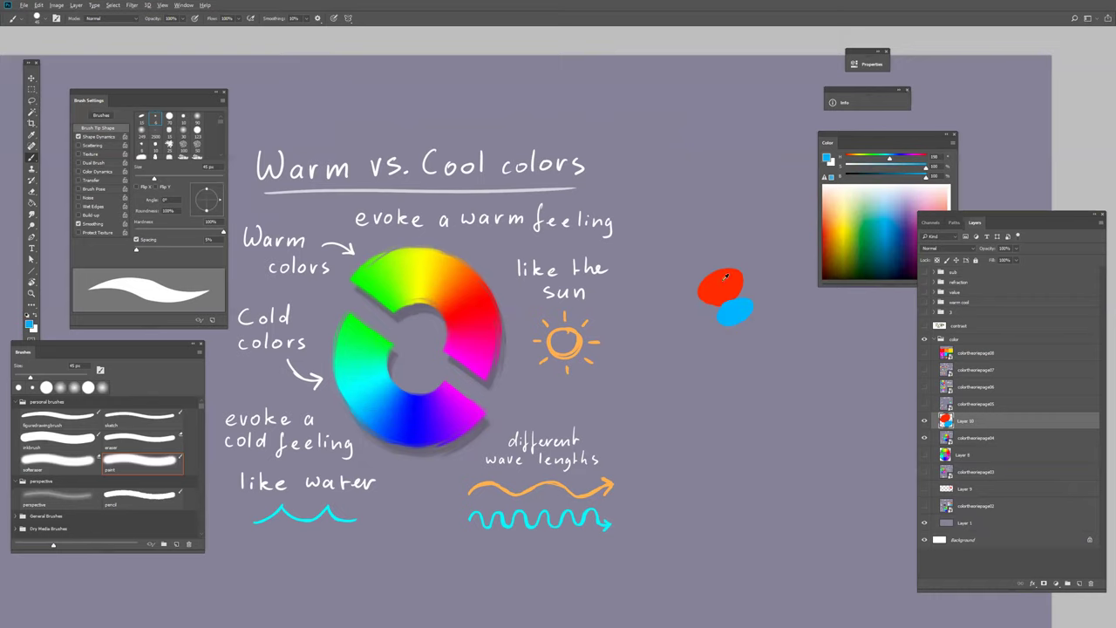
left_click(709, 273, "alt")
Hide the blob layer and the Warm vs. Cool colors page, and show the Color Harmonies page.
left_click_drag(686, 500, 732, 506)
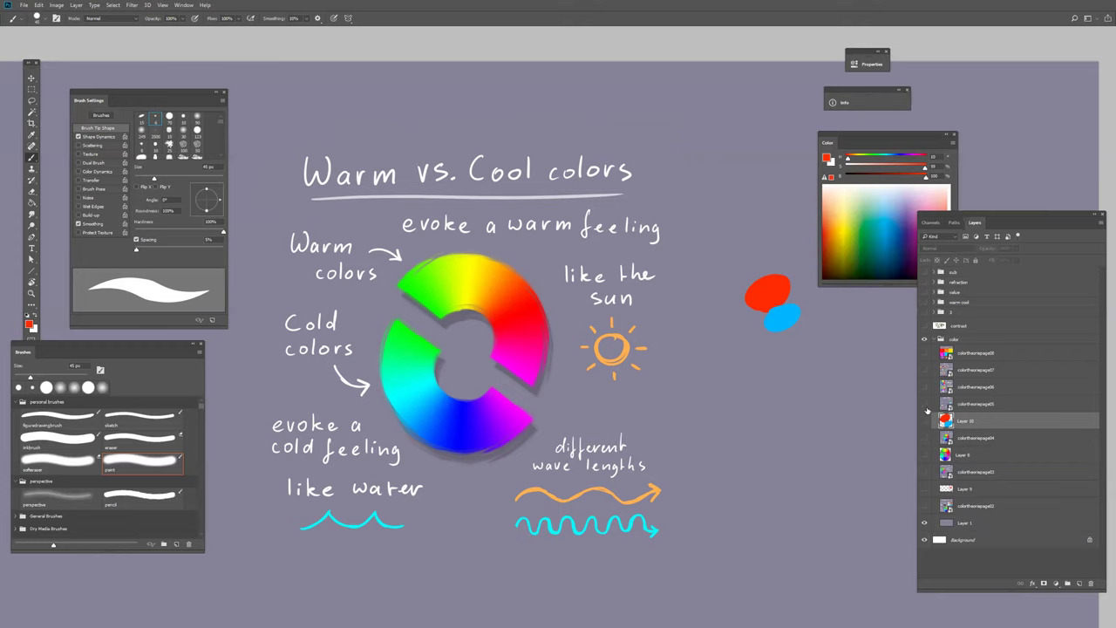
left_click(925, 433)
left_click(925, 404)
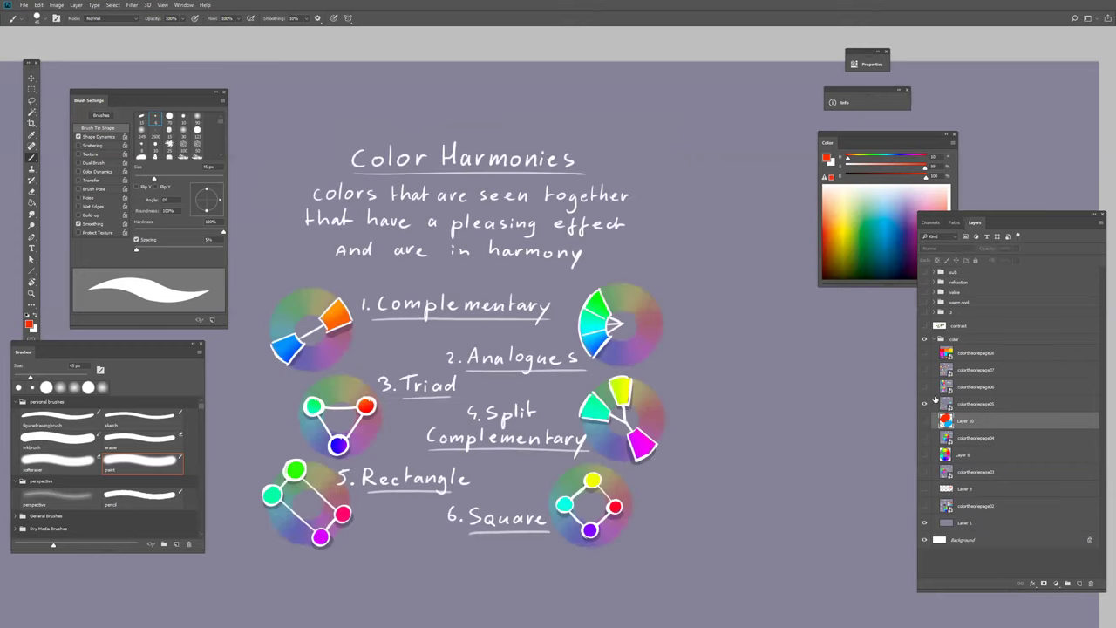
left_click_drag(724, 456, 735, 450)
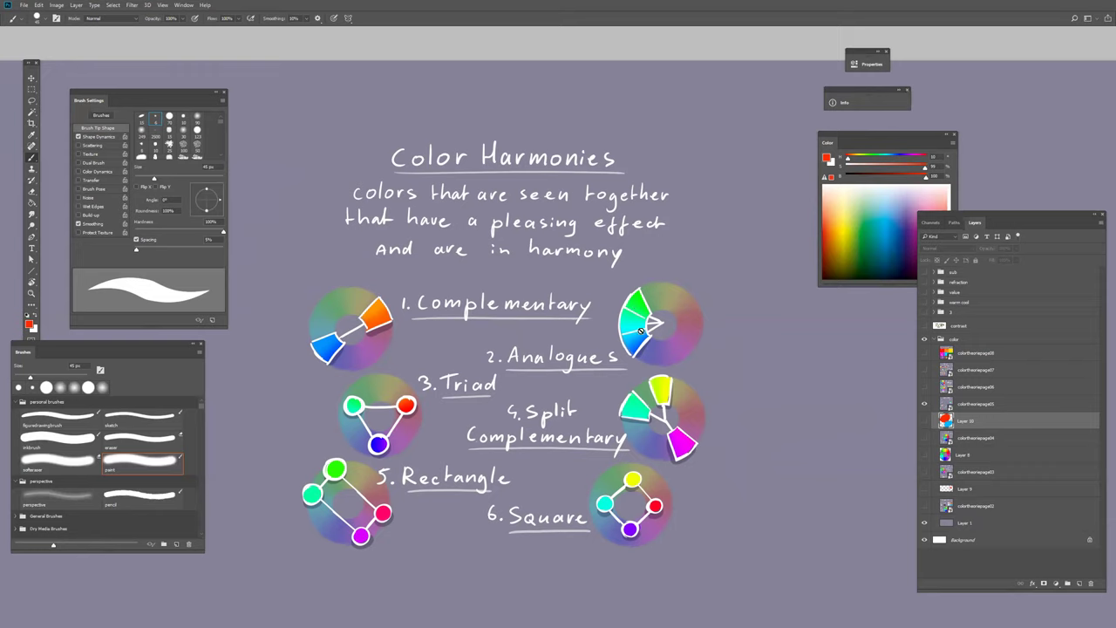
Add a new layer and paint overlapping blue, cyan and green analogous blobs beside the wheels, enclosed by a green ellipse.
left_click_drag(893, 137, 751, 211)
left_click(1077, 583)
left_click_drag(760, 377, 774, 378)
left_click_drag(751, 212, 745, 215)
left_click_drag(748, 379, 754, 375)
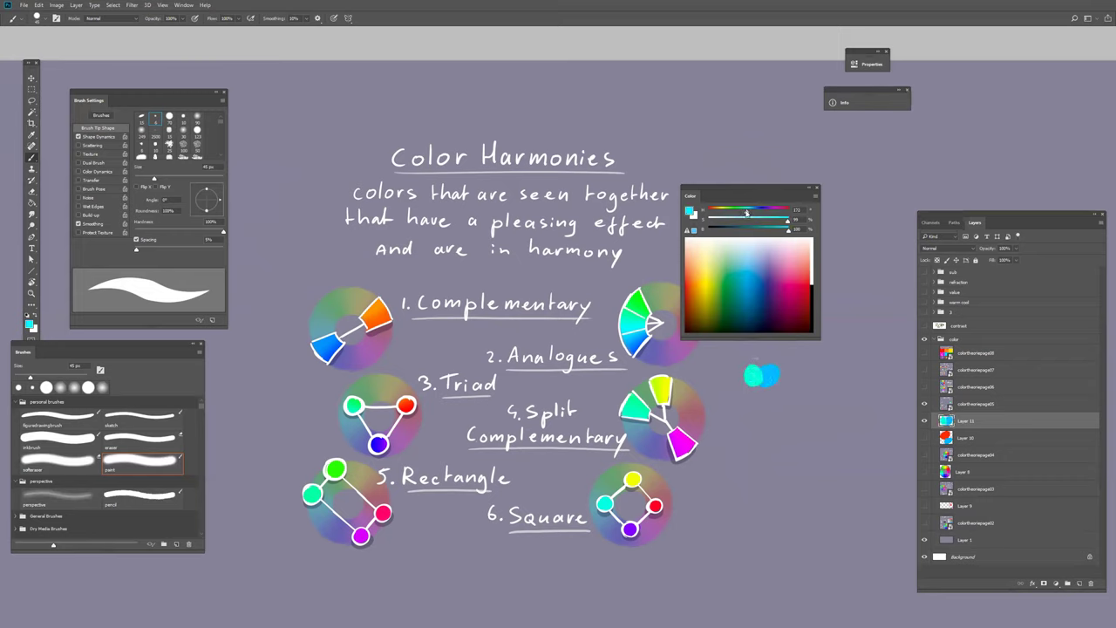
left_click_drag(740, 218, 740, 217)
mouse_move(738, 378)
left_mouse_down()
mouse_move(790, 391)
mouse_move(771, 357)
left_mouse_up()
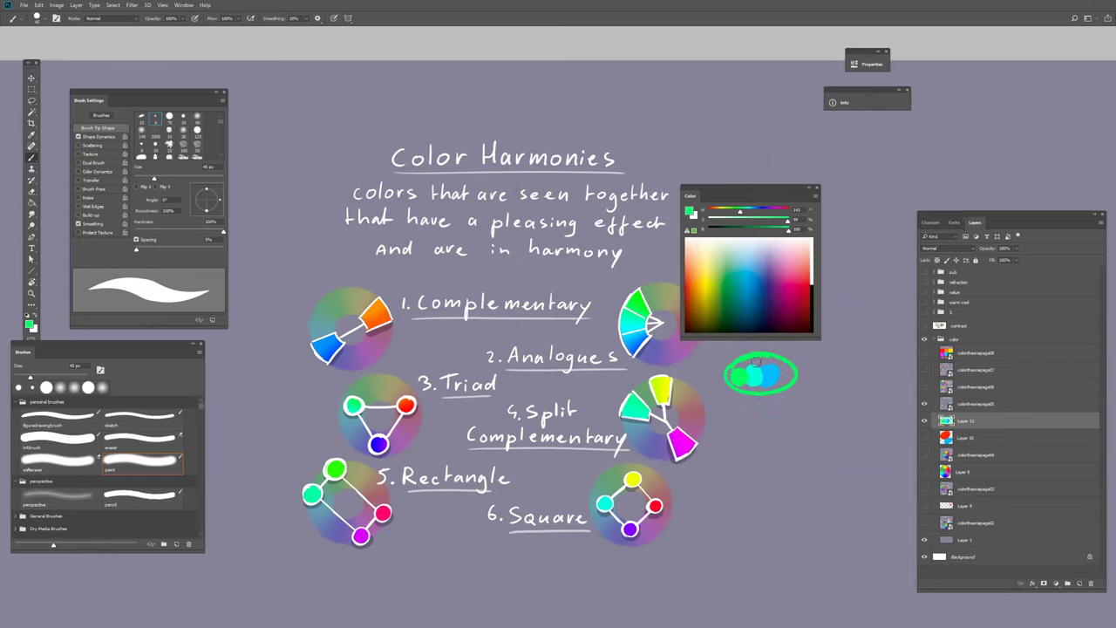
Add a new layer above the Color Harmonies page and draw black scissors over the split complementary wheel.
left_click_drag(708, 463, 695, 468)
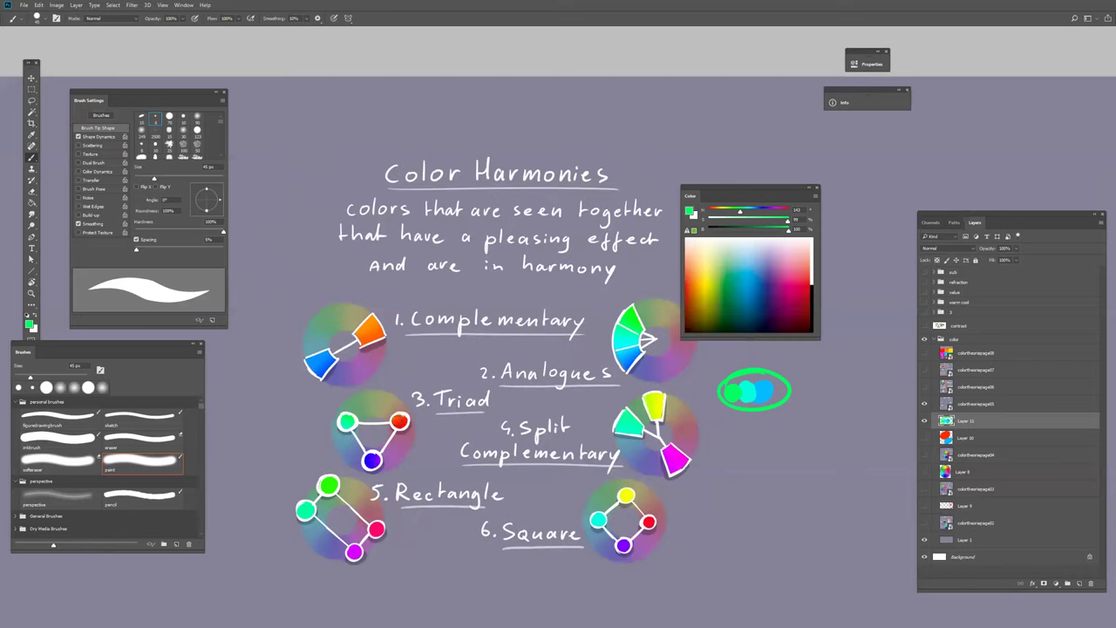
left_click_drag(634, 504, 495, 412)
left_click(715, 231)
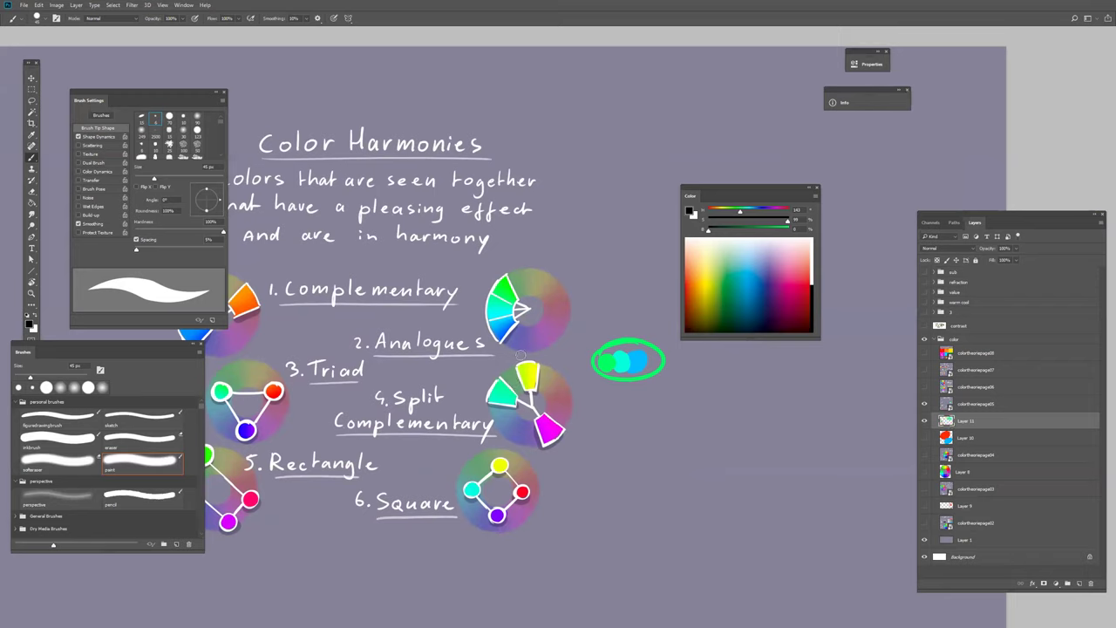
left_click(1080, 582)
left_click_drag(954, 416, 950, 394)
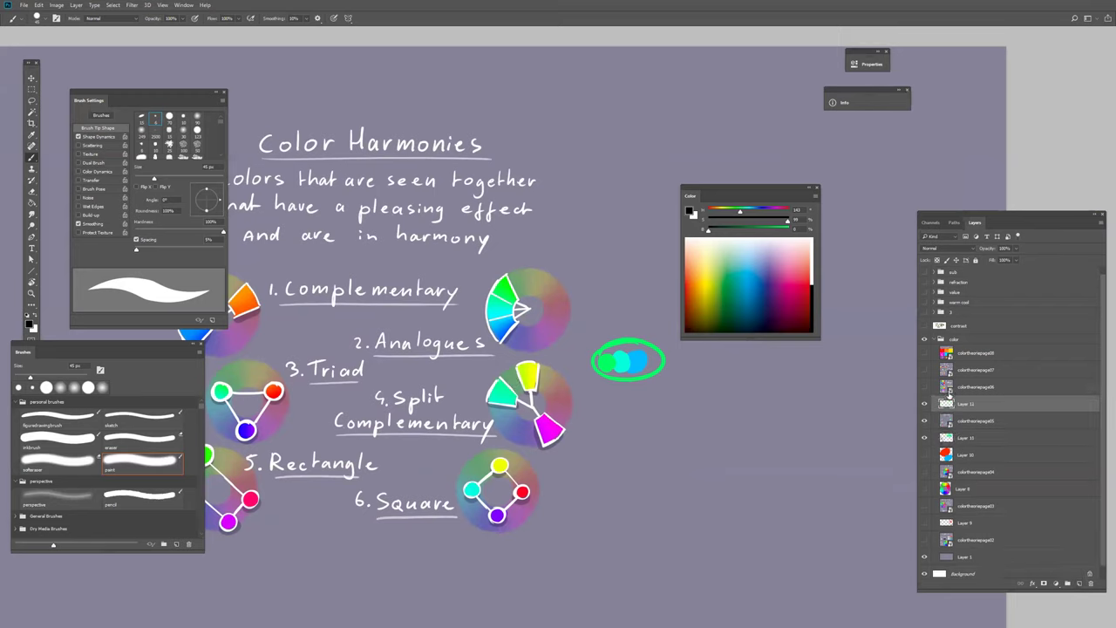
mouse_move(504, 371)
left_mouse_down()
mouse_move(555, 436)
mouse_move(527, 391)
mouse_move(528, 361)
left_mouse_up()
mouse_move(528, 406)
left_mouse_down()
mouse_move(502, 394)
mouse_move(507, 402)
mouse_move(501, 383)
left_mouse_up()
mouse_move(528, 363)
left_mouse_down()
mouse_move(533, 386)
mouse_move(529, 363)
left_mouse_up()
Paint small overlapping magenta, yellow and turquoise swatches below the analogous blobs, sampling the colors from the split complementary wheel.
left_click(548, 439, "alt")
mouse_move(639, 422)
left_mouse_down()
mouse_move(498, 397)
mouse_move(647, 412)
left_mouse_up()
left_click(534, 369, "alt")
left_click(498, 392, "alt")
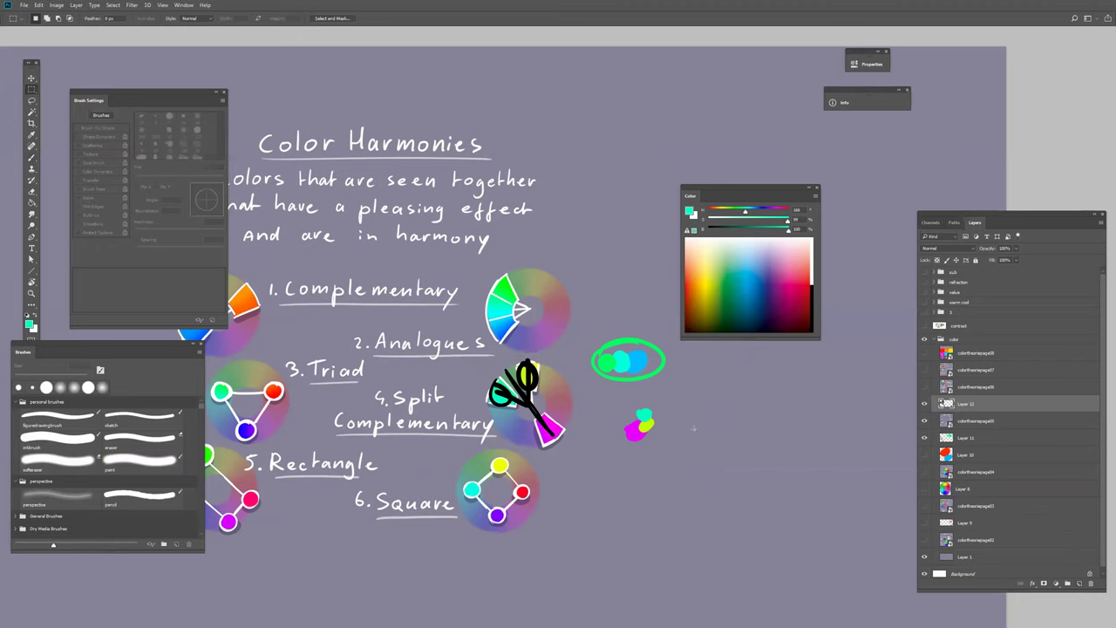
Draw a rounded creature body with a widened base beside the swatches and fill it with the sampled magenta.
left_click(633, 429, "alt")
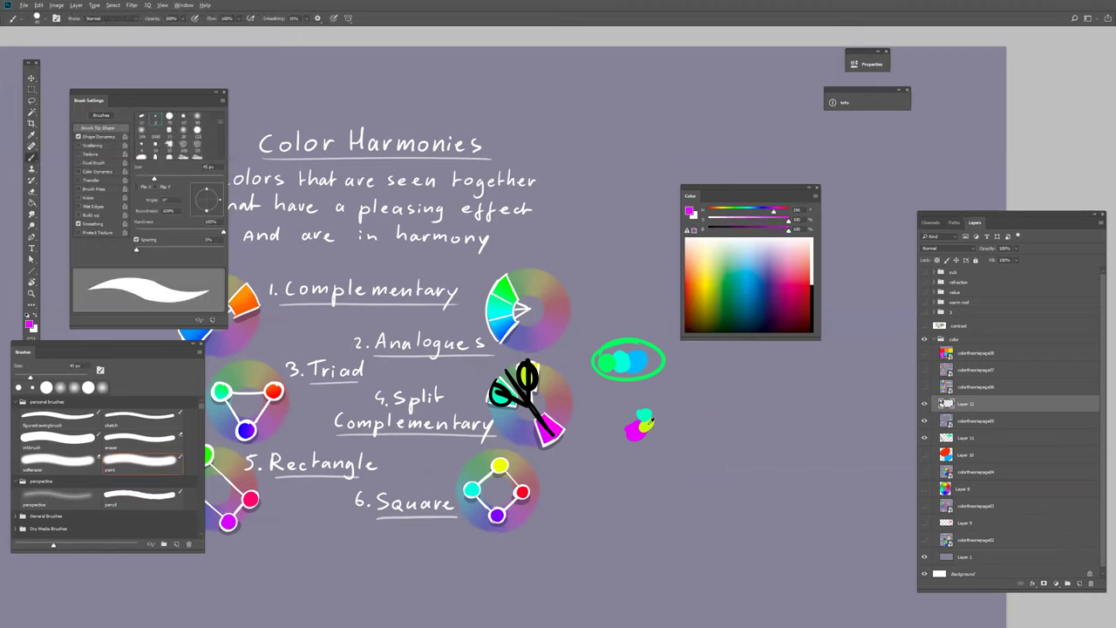
left_click(649, 423, "alt")
left_click(635, 427, "alt")
left_click_drag(632, 423, 605, 436)
mouse_move(707, 375)
left_mouse_down()
mouse_move(677, 405)
mouse_move(674, 450)
mouse_move(743, 401)
mouse_move(734, 488)
mouse_move(749, 499)
mouse_move(695, 507)
mouse_move(682, 489)
mouse_move(679, 499)
mouse_move(737, 499)
left_mouse_up()
key("g")
left_click(731, 463)
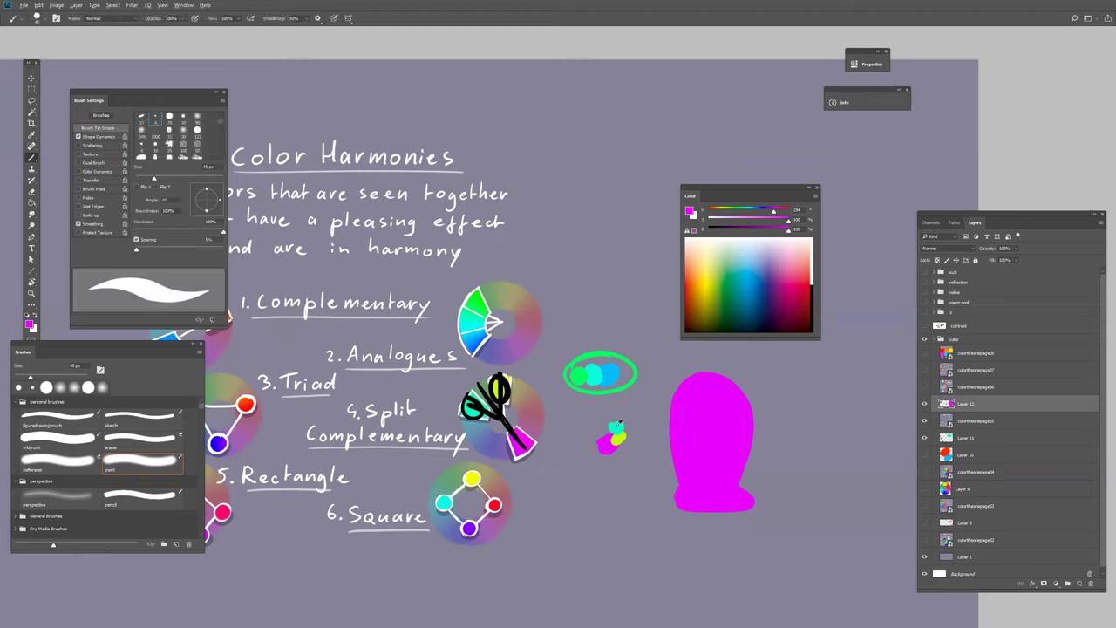
Paint a large oval turquoise eye on the creature, then refill the eye and the body with less saturated versions of their colors.
left_click(617, 429, "alt")
mouse_move(698, 407)
left_mouse_down()
mouse_move(685, 446)
mouse_move(698, 420)
left_mouse_up()
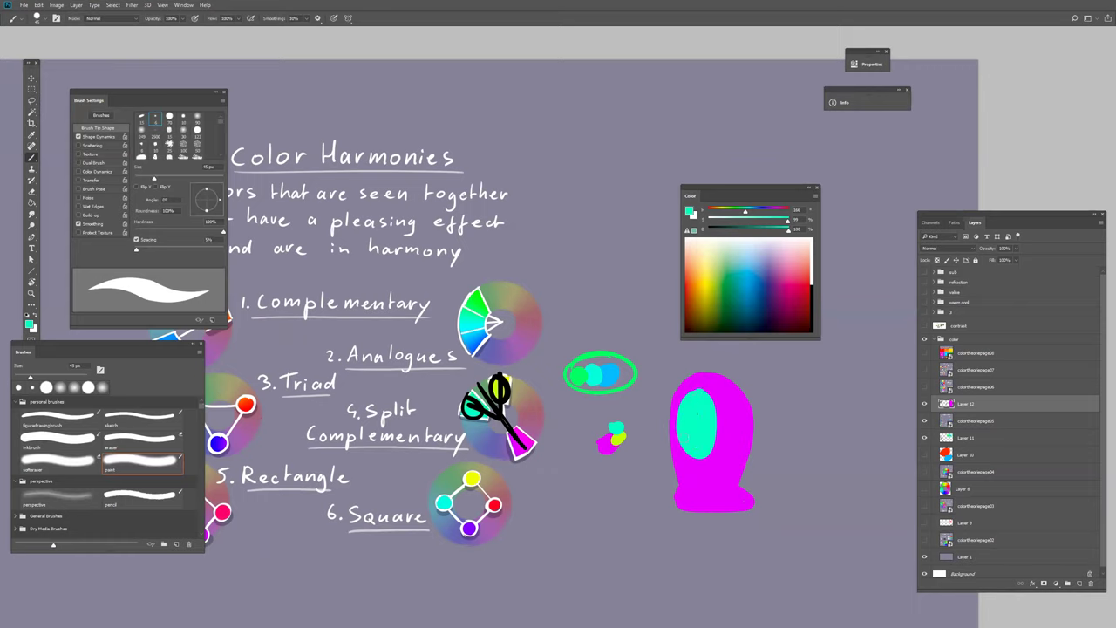
key("g")
mouse_move(787, 223)
left_mouse_down()
mouse_move(726, 224)
mouse_move(747, 222)
left_mouse_up()
left_click(699, 420)
left_click(731, 392, "alt")
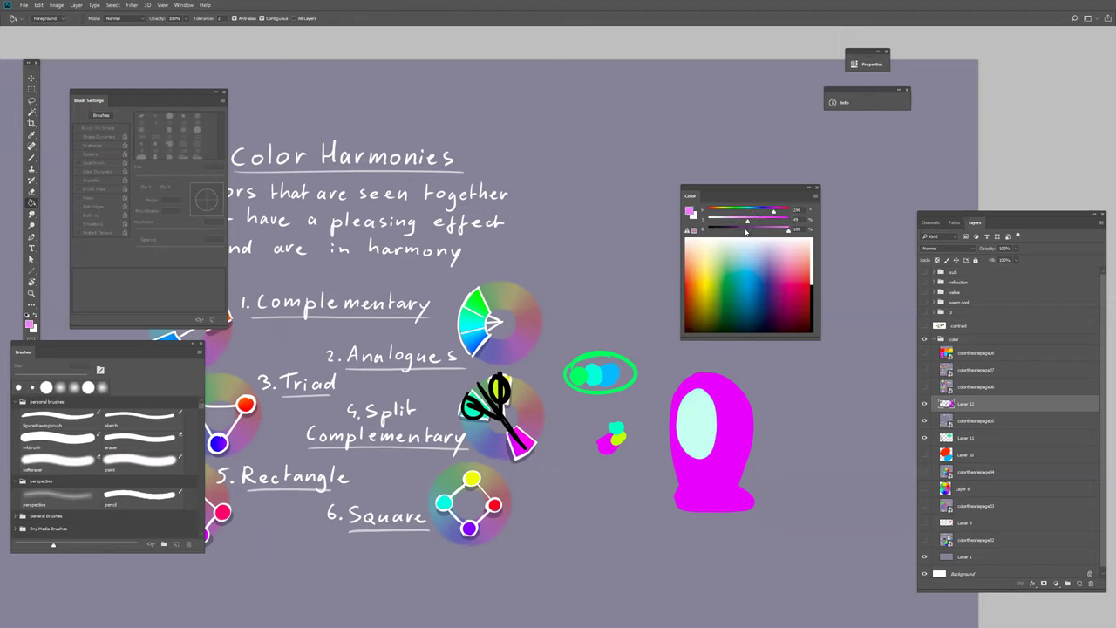
left_click(733, 407)
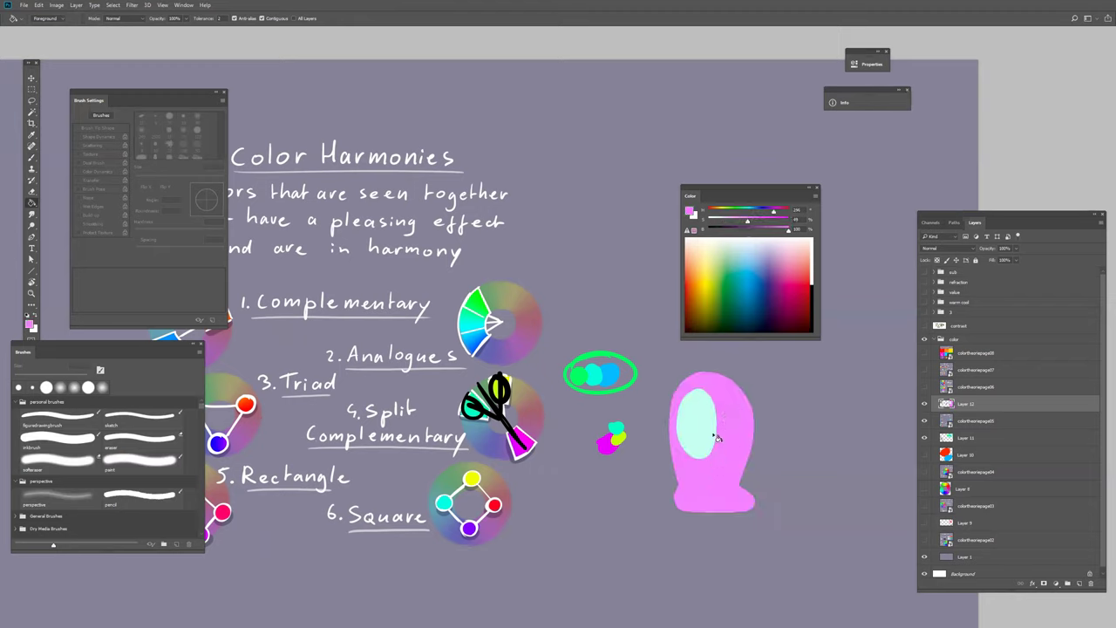
Paint the creature's iris and pupil inside the eye with progressively darker shades of the sampled yellow.
left_click(618, 438, "alt")
key("b")
mouse_move(696, 422)
left_mouse_down()
mouse_move(694, 410)
mouse_move(690, 418)
left_mouse_up()
left_click_drag(787, 229, 752, 230)
left_click_drag(690, 416, 695, 421)
left_click_drag(739, 231, 719, 231)
mouse_move(696, 414)
left_mouse_down()
mouse_move(748, 427)
mouse_move(729, 459)
mouse_move(742, 468)
left_mouse_up()
Paint saturated magenta spots on the creature's body and a spiky yellow fin along its head and back.
left_click(607, 446, "alt")
left_click_drag(675, 455, 675, 462)
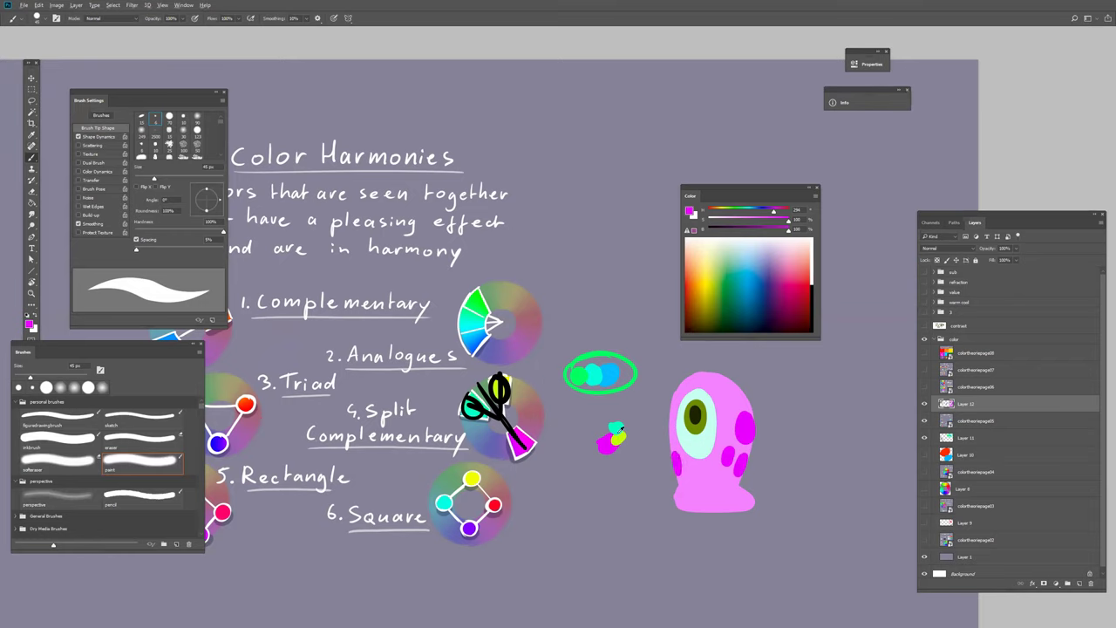
left_click(622, 435, "alt")
mouse_move(708, 373)
left_mouse_down()
mouse_move(739, 359)
mouse_move(738, 382)
mouse_move(761, 397)
mouse_move(770, 444)
mouse_move(745, 471)
mouse_move(755, 435)
mouse_move(745, 398)
mouse_move(717, 374)
mouse_move(725, 366)
mouse_move(754, 399)
mouse_move(764, 432)
left_mouse_up()
Paint a turquoise mouth below the creature's eye, adding a darker turquoise part.
left_click(616, 426, "alt")
mouse_move(682, 463)
left_mouse_down()
mouse_move(695, 473)
mouse_move(715, 462)
mouse_move(689, 475)
left_mouse_up()
left_click_drag(776, 232, 760, 232)
left_click_drag(702, 486, 716, 463)
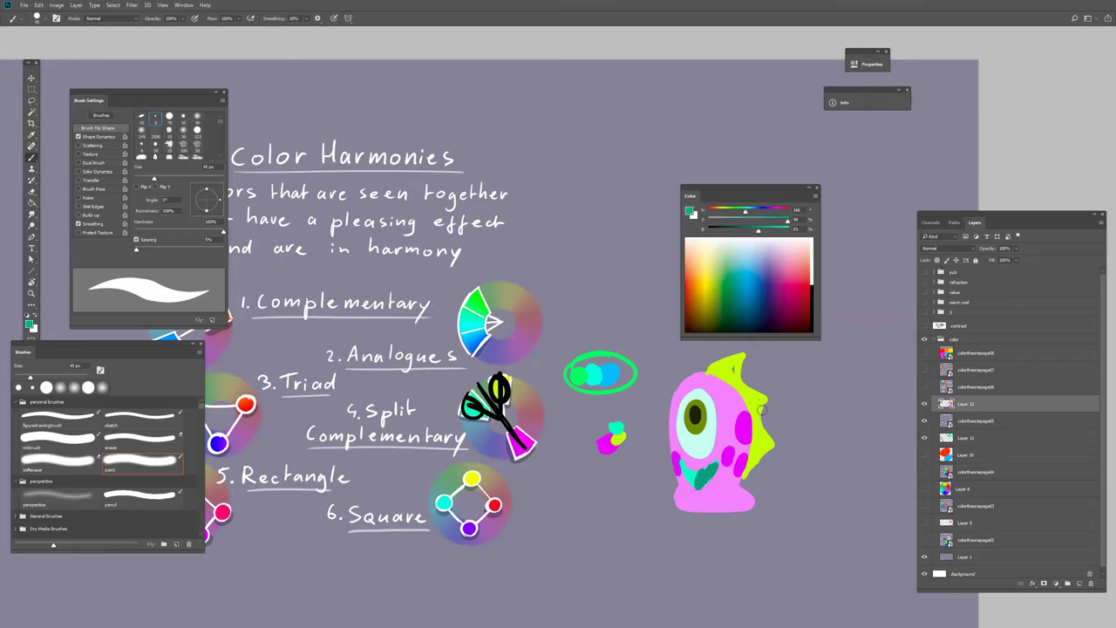
Hide the Color Harmonies page and its painted layers, and show and select the A Family of Colors page.
left_click_drag(746, 502, 896, 500)
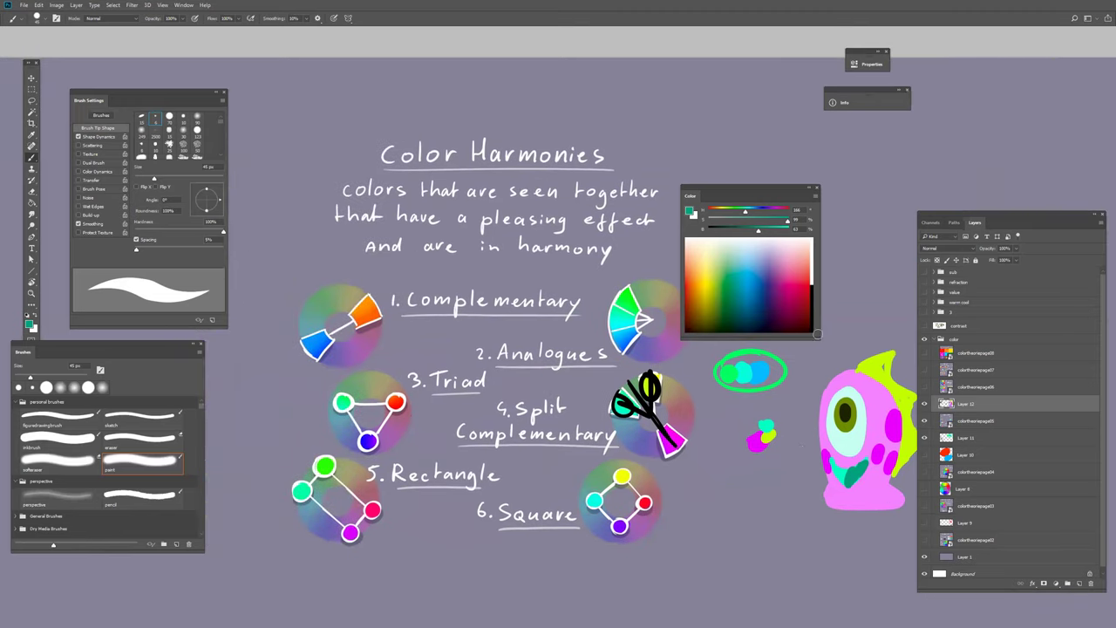
scroll(691, 477, "up", 3)
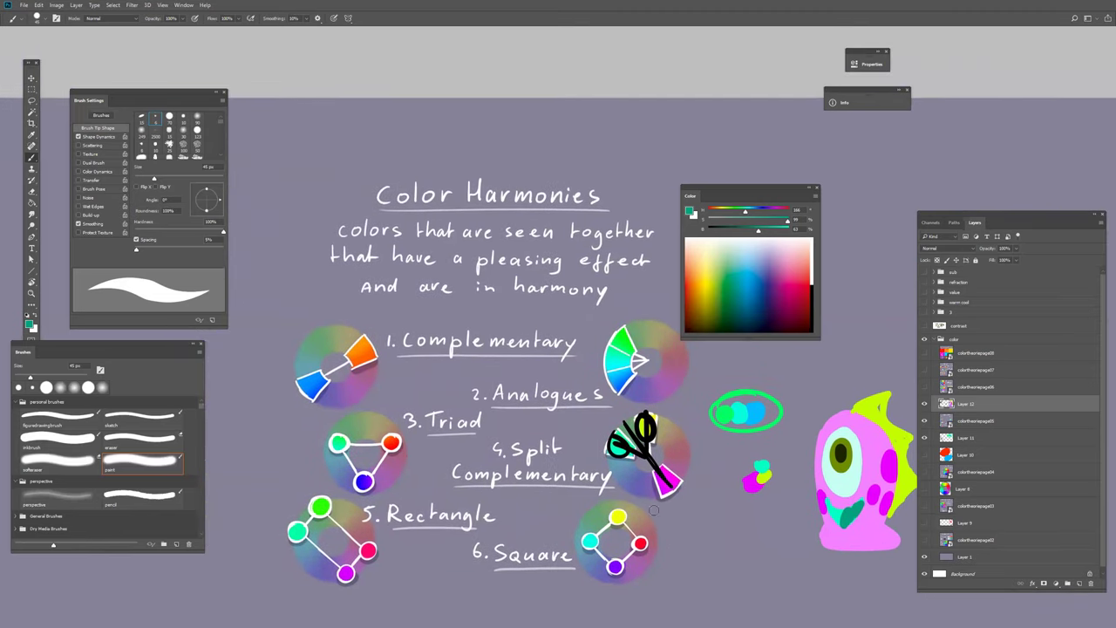
scroll(552, 503, "left", 1)
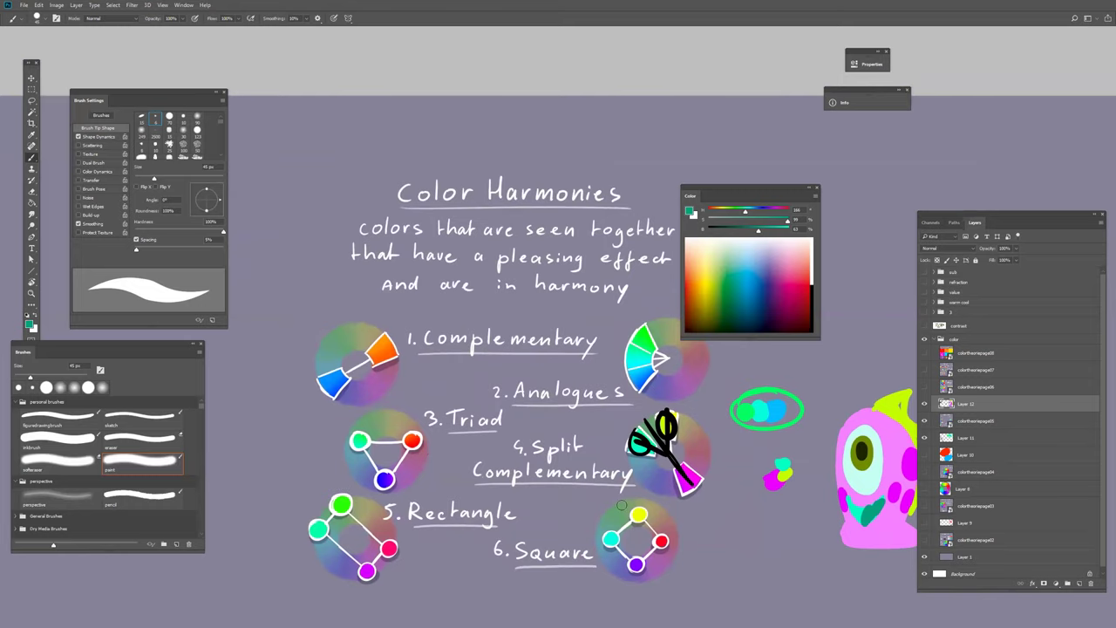
left_click_drag(927, 418, 925, 438)
left_click(924, 388)
left_click(965, 389)
scroll(710, 472, "right", 3)
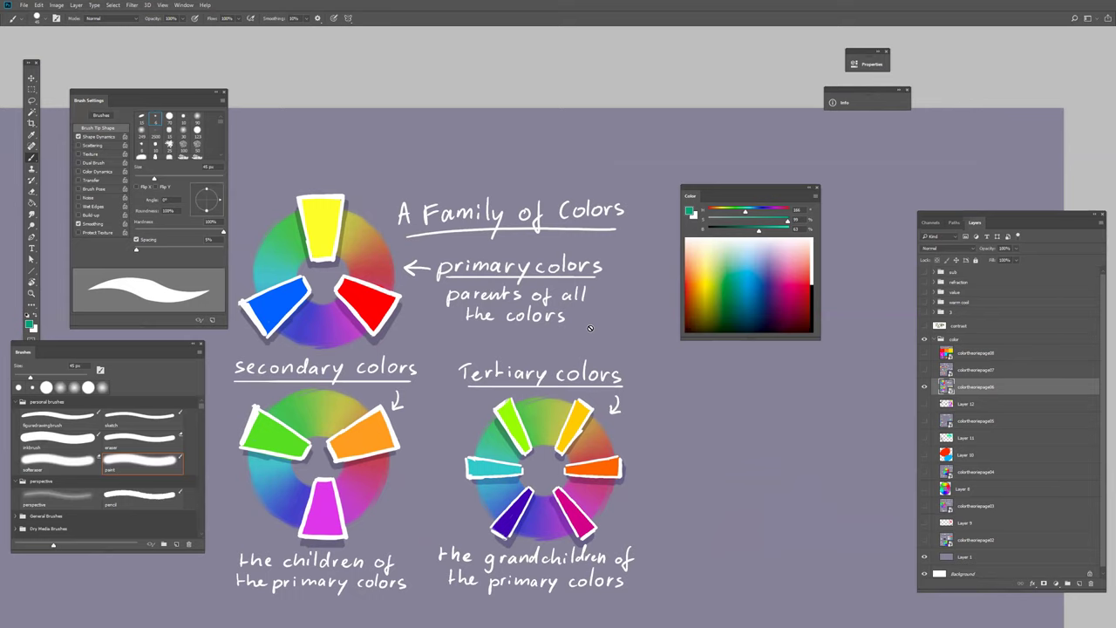
Outline the primary colors wheel with a rectangular selection, then clear the selection.
key("m")
scroll(602, 331, "left", 1)
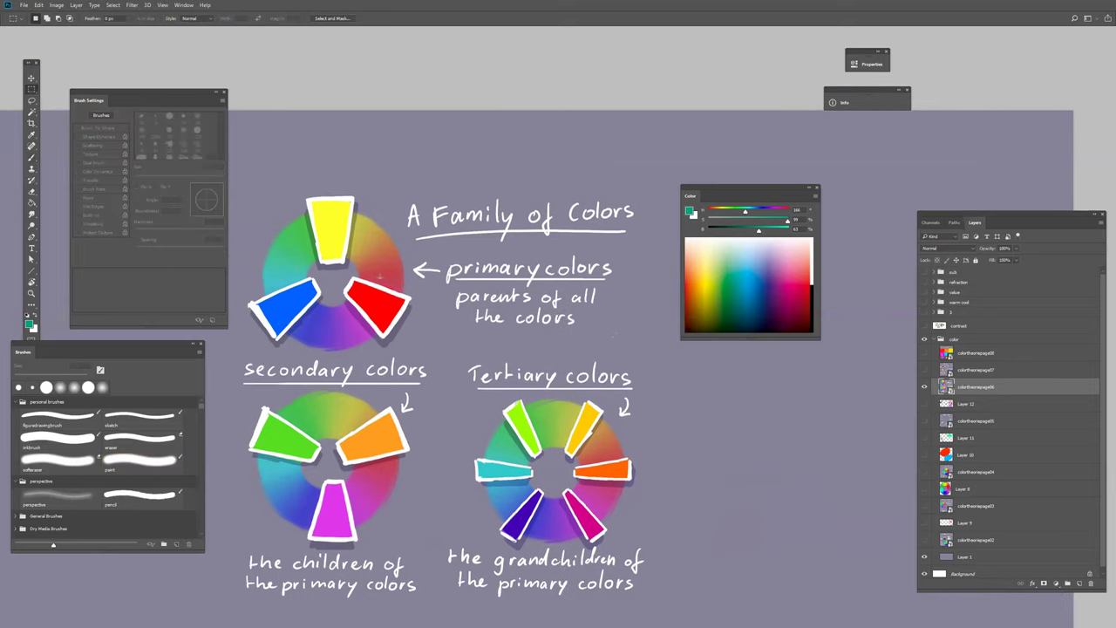
left_click_drag(242, 176, 408, 345)
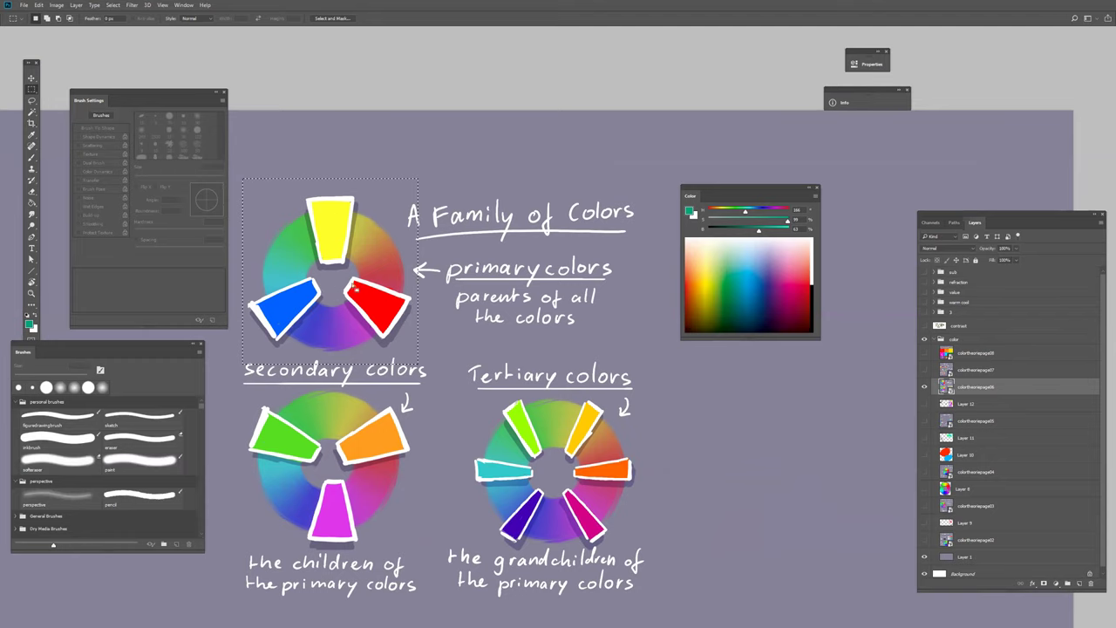
left_click_drag(697, 461, 728, 457)
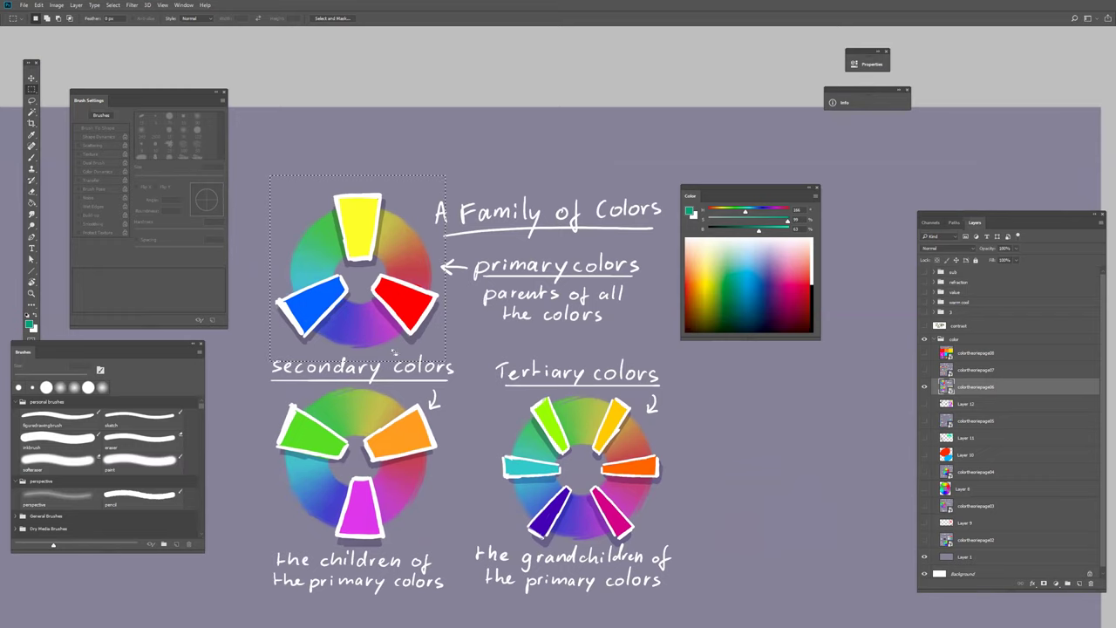
left_click(435, 152)
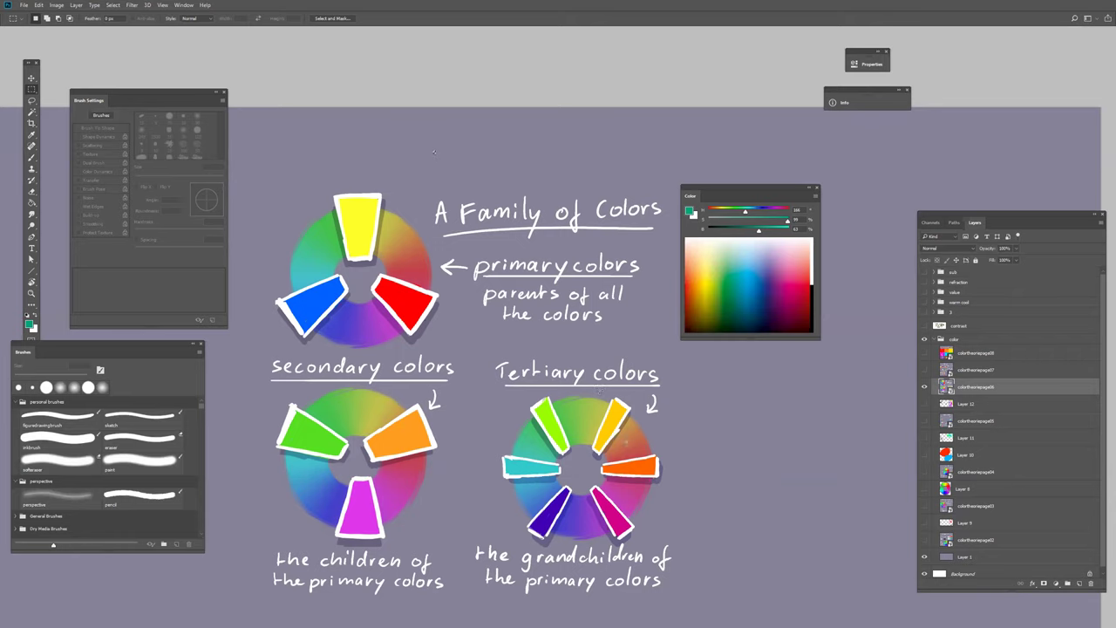
Outline the tertiary colors wheel with a rectangular selection, then deselect it.
left_click_drag(617, 480, 621, 460)
left_click_drag(490, 347, 676, 548)
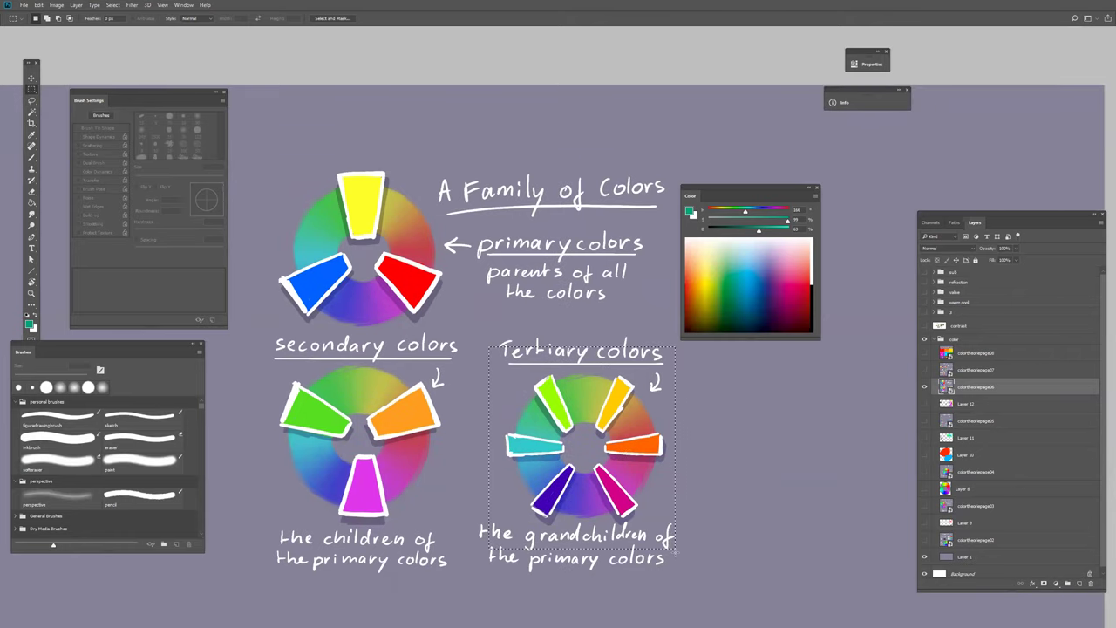
left_click(656, 325)
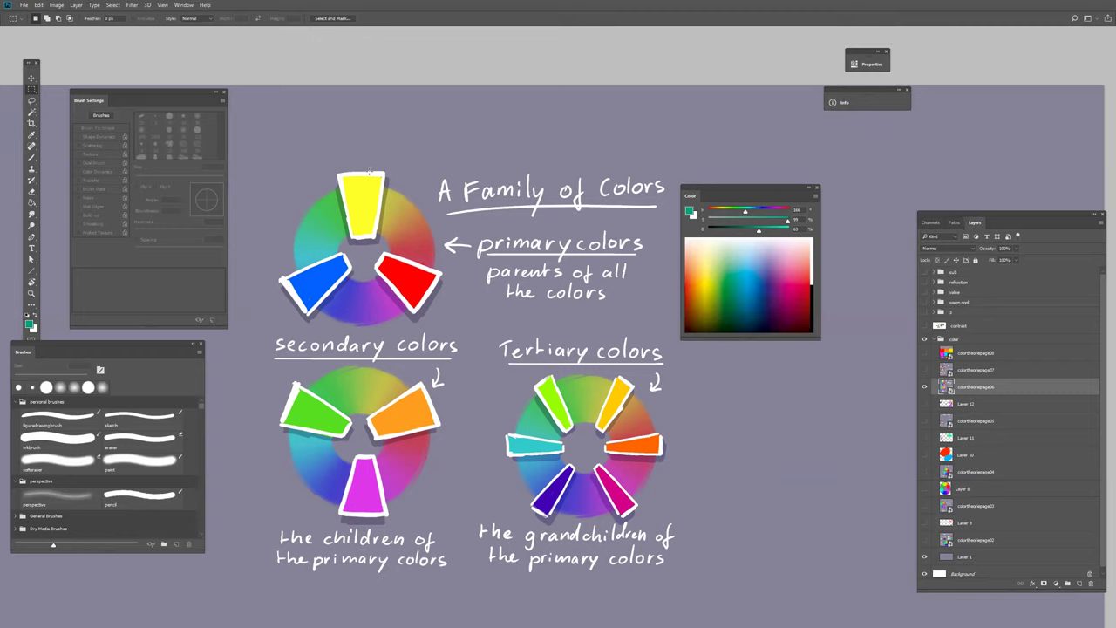
Replace the A Family of Colors page with the mixing colors page, then show and select the color meaning page instead.
left_click(924, 386)
left_click(925, 370)
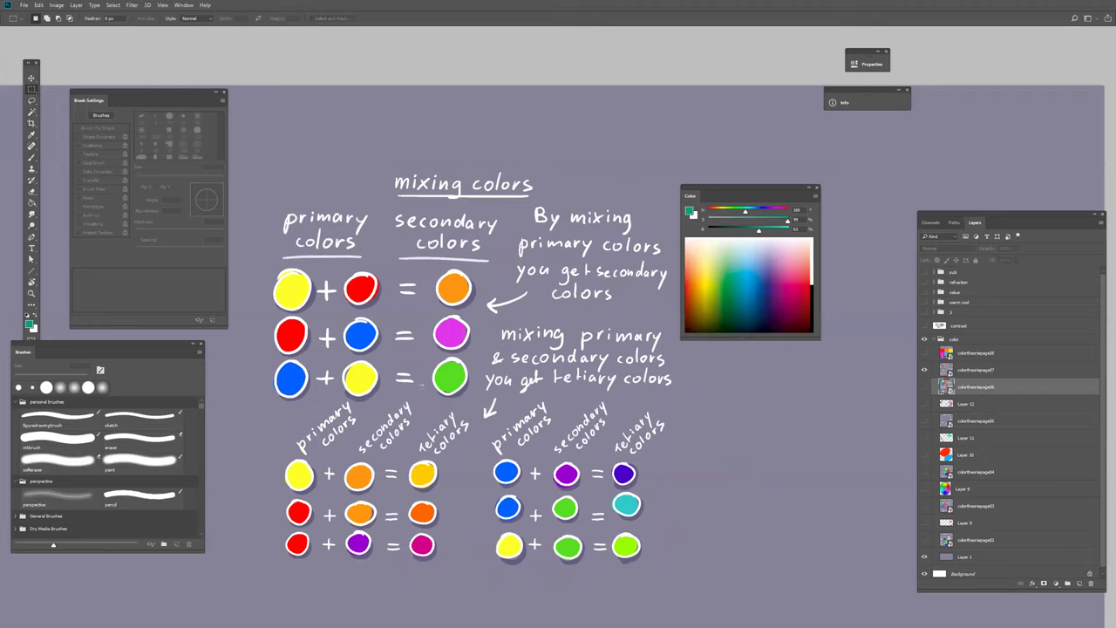
left_click(924, 370)
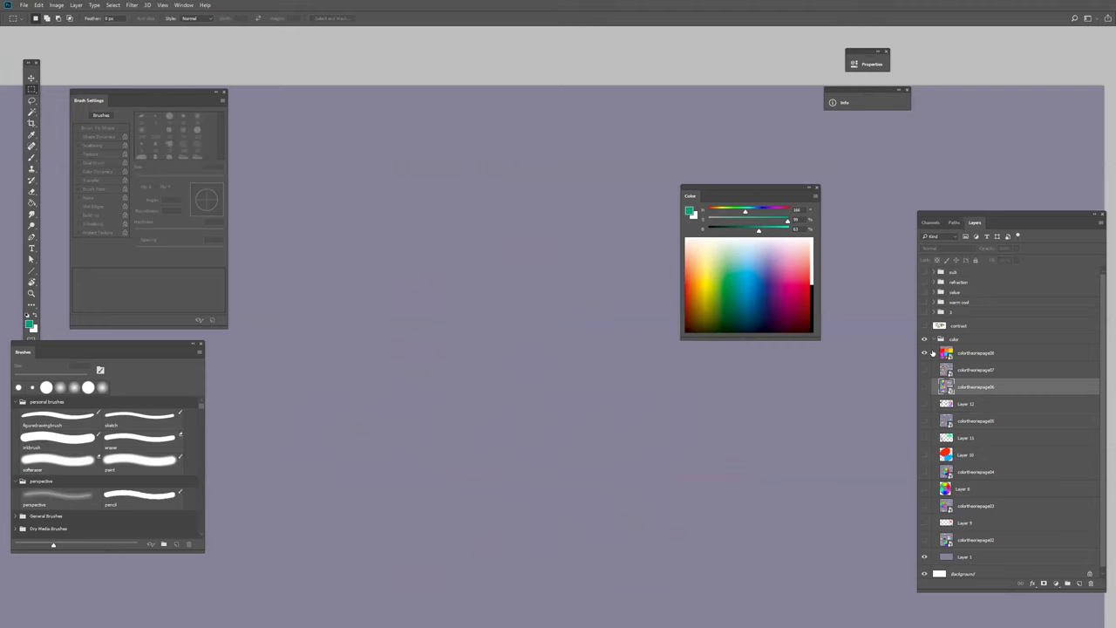
left_click(924, 352)
left_click(970, 353)
left_click_drag(695, 485, 683, 483)
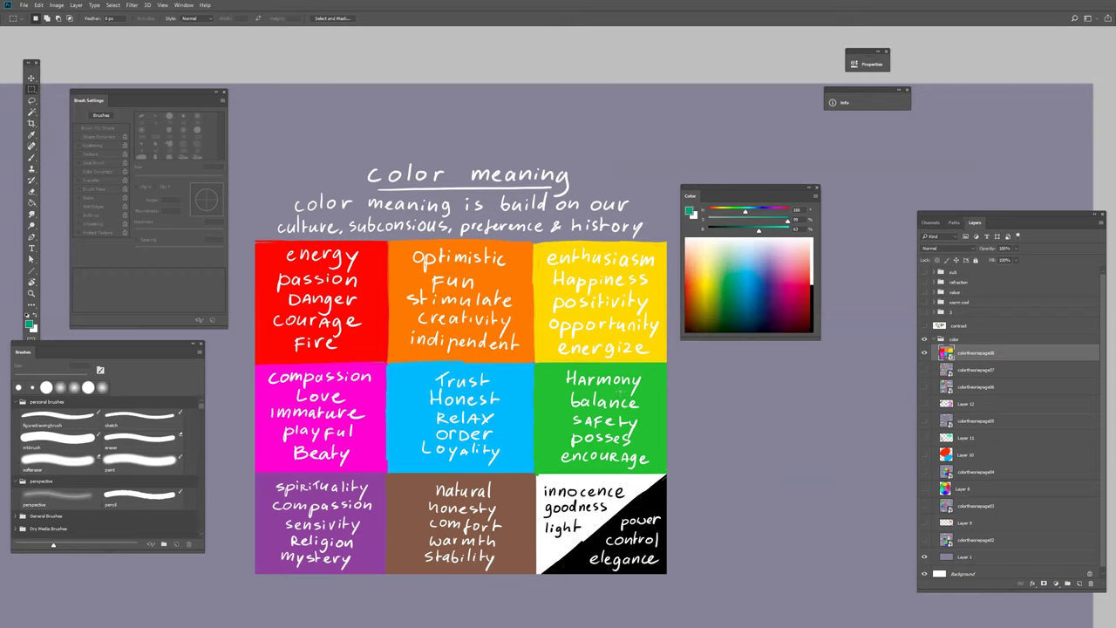
Collapse and hide the color group, and show the contrast page in full.
left_click(934, 338)
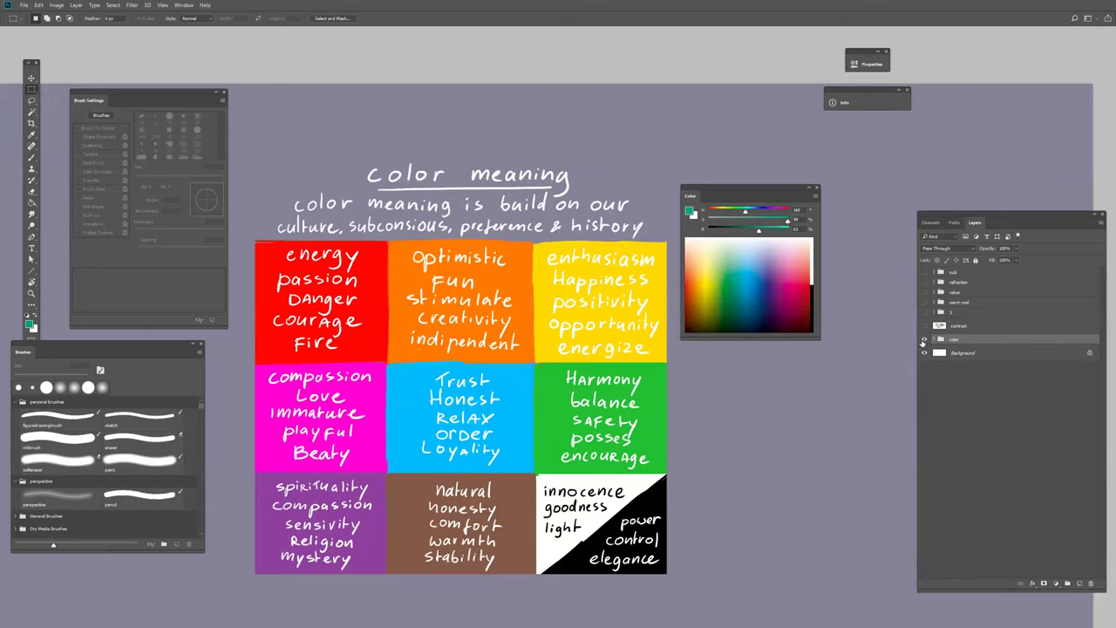
left_click(925, 338)
left_click(924, 325)
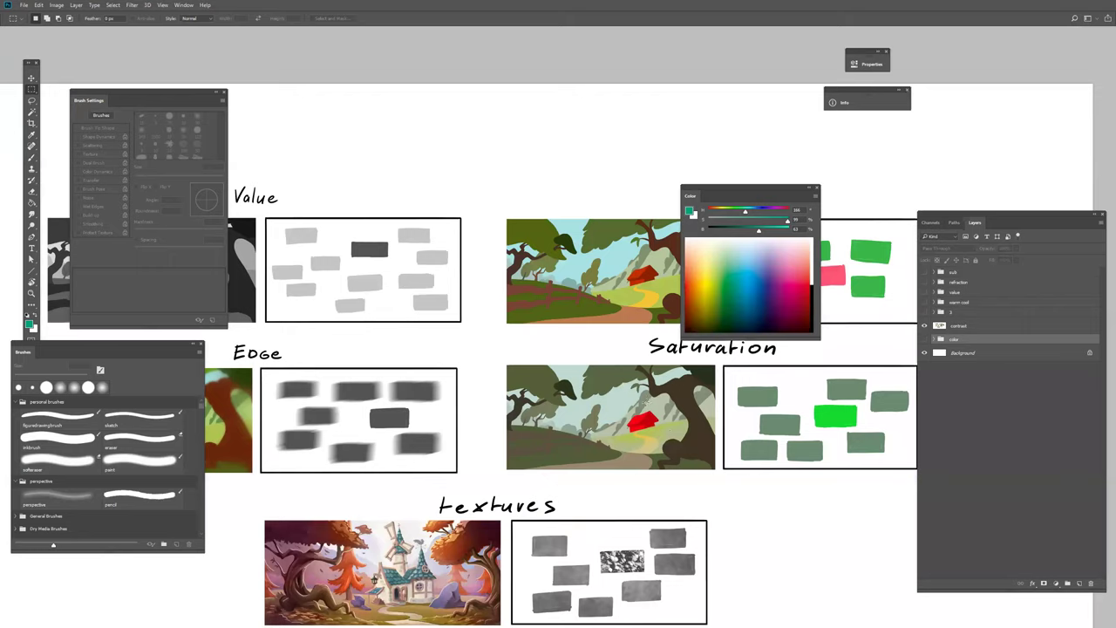
scroll(647, 399, "down", 3)
left_click_drag(668, 418, 636, 409)
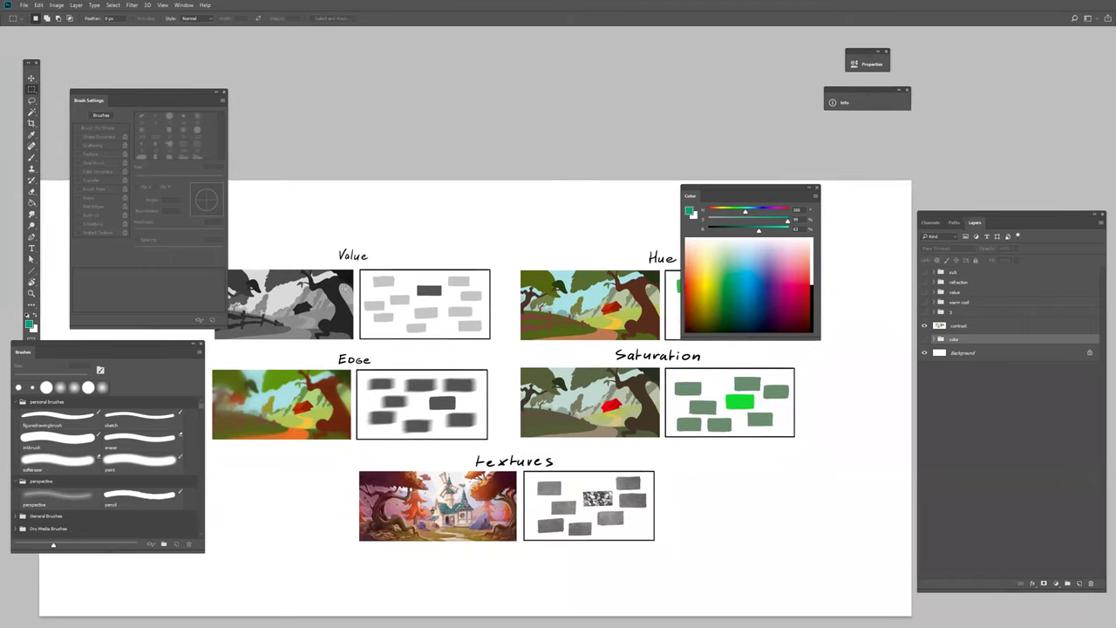
Hide the contrast page and show the gamut mask pages in group 3.
left_click(925, 325)
left_click(925, 312)
scroll(484, 335, "up", 2)
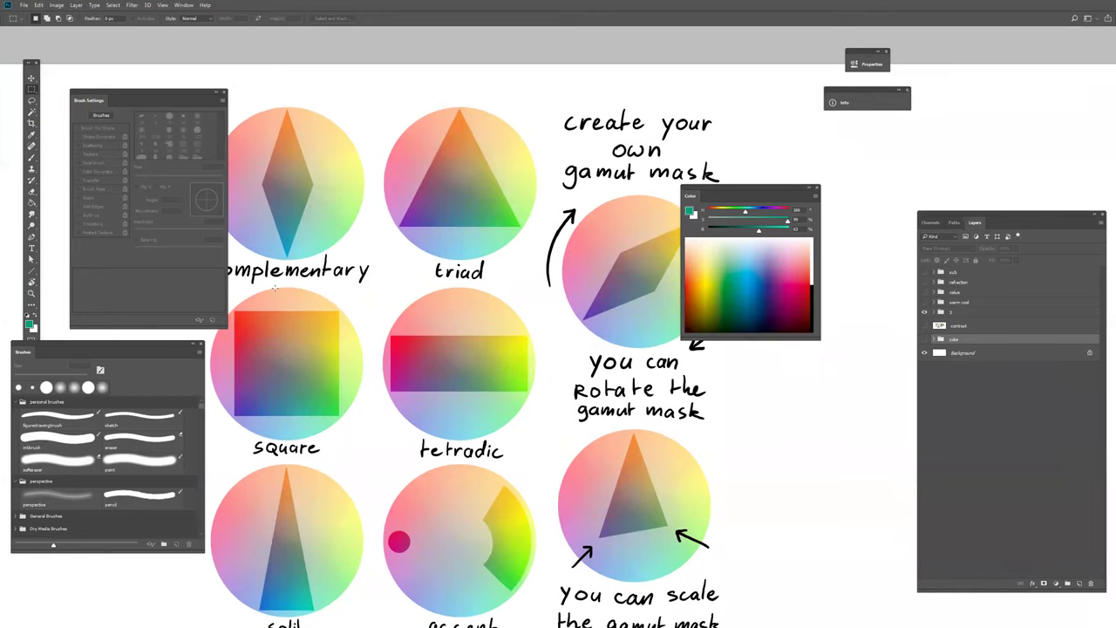
Hide group 3 and show the warm cool group, looking over its sphere and skin shading examples.
left_click(925, 312)
left_click(924, 302)
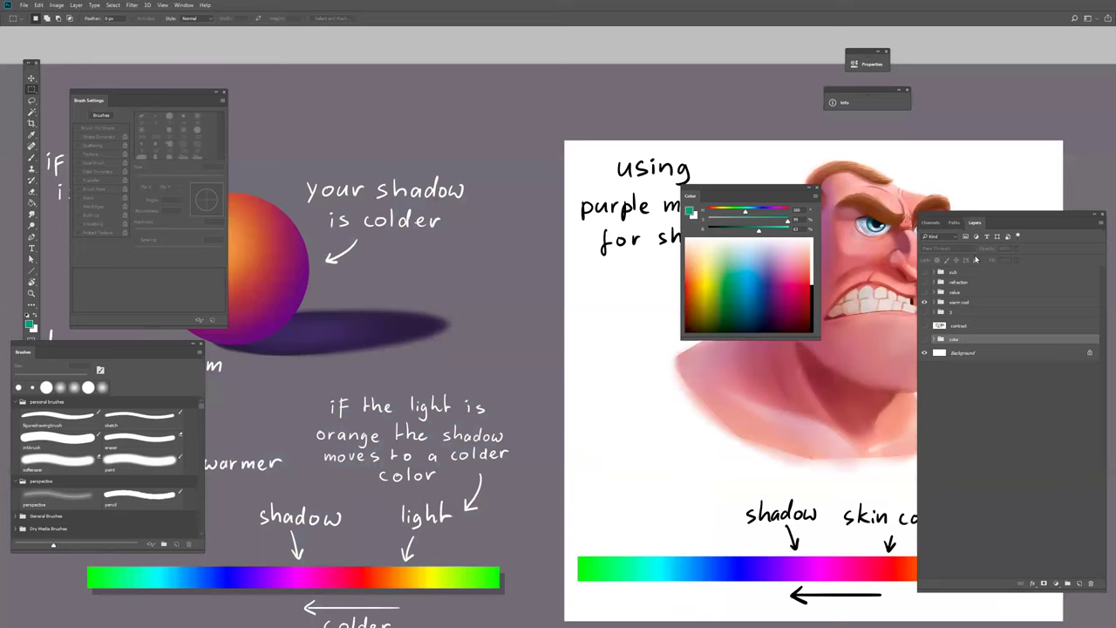
scroll(685, 416, "down", 2)
left_click_drag(685, 416, 650, 480)
left_click_drag(807, 468, 556, 450)
left_click_drag(558, 400, 573, 396)
scroll(572, 397, "up", 1)
Hide the warm cool group and go through the value group to the refraction group.
left_click(925, 302)
left_click(924, 292)
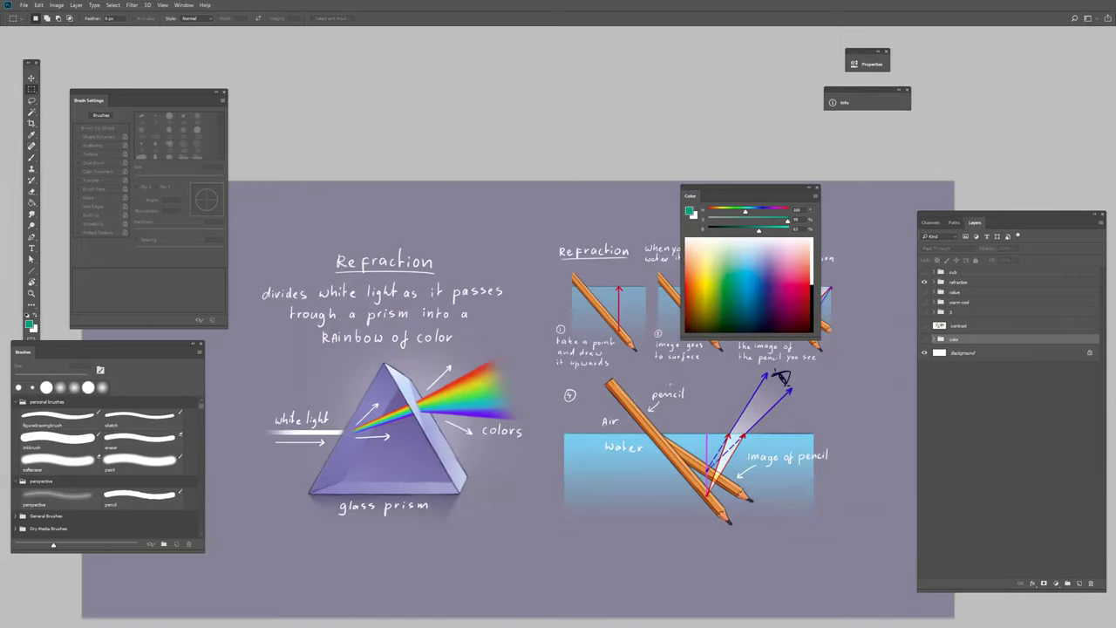
Hide the refraction group and show the subsurface scattering page in the sub group.
left_click(924, 282)
left_click(925, 271)
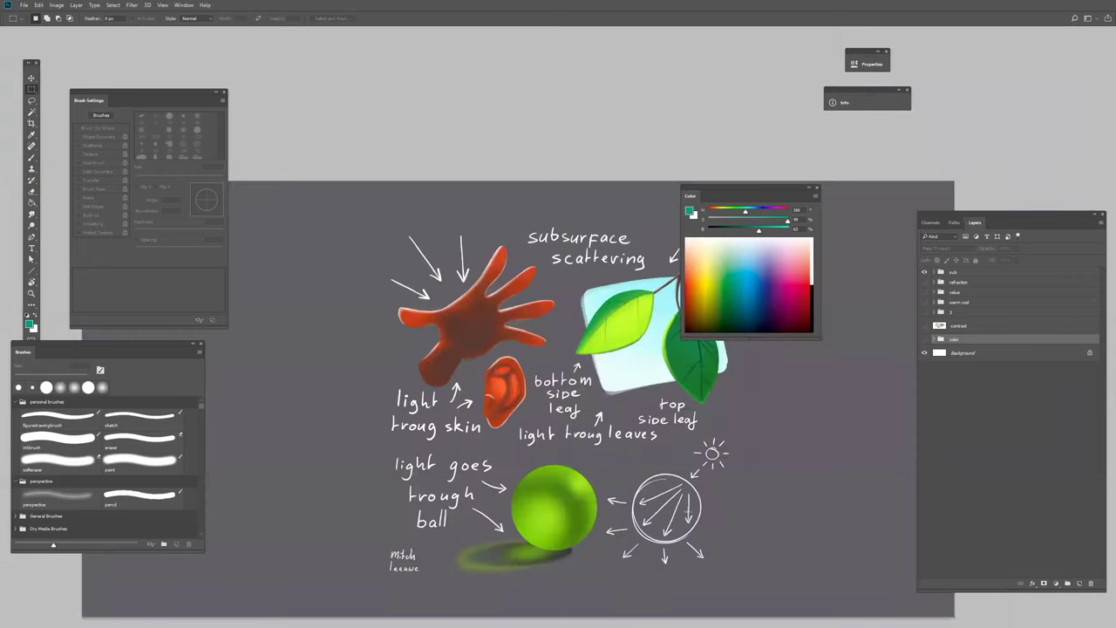
left_click_drag(670, 520, 602, 519)
scroll(562, 506, "up", 2)
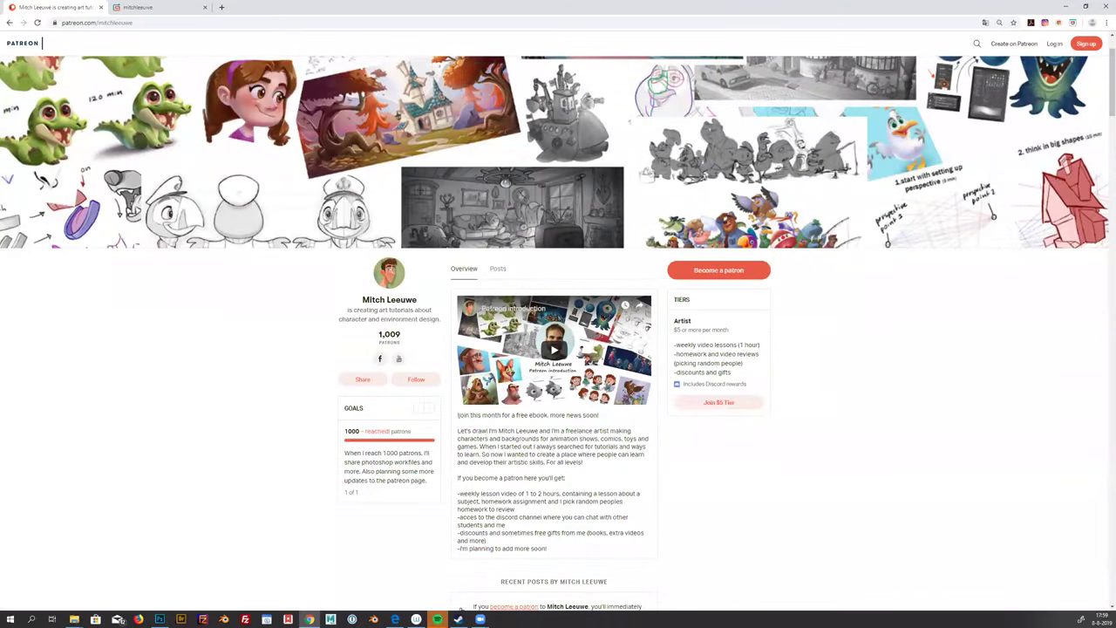
Look over the artist's Patreon page in the browser, from the artwork banner to the overview and tiers.
scroll(506, 220, "up", 1)
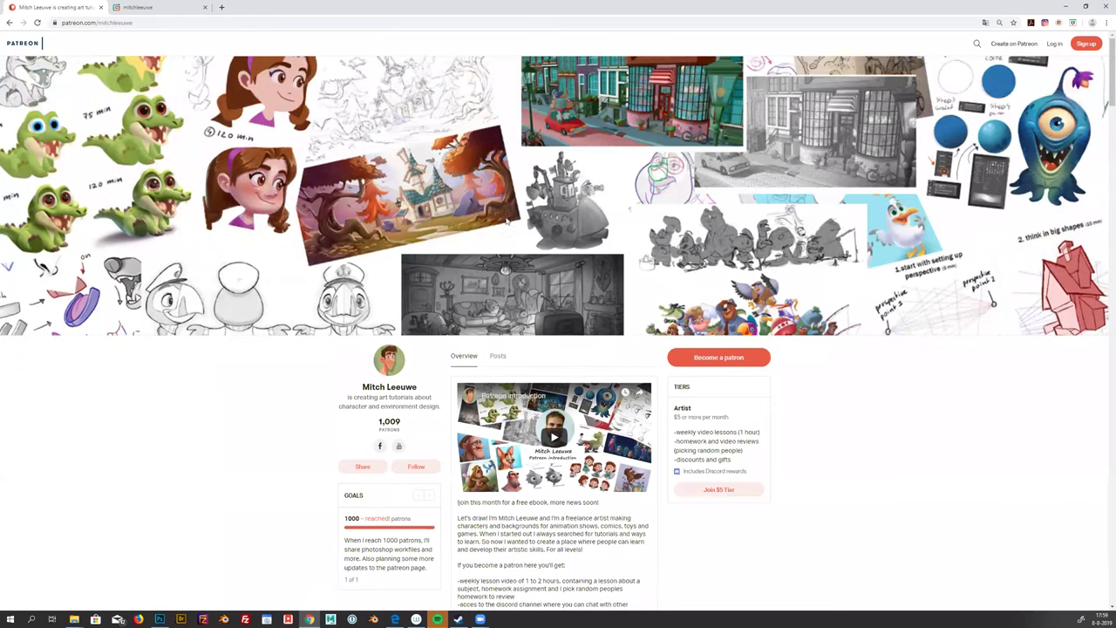
scroll(475, 228, "down", 3)
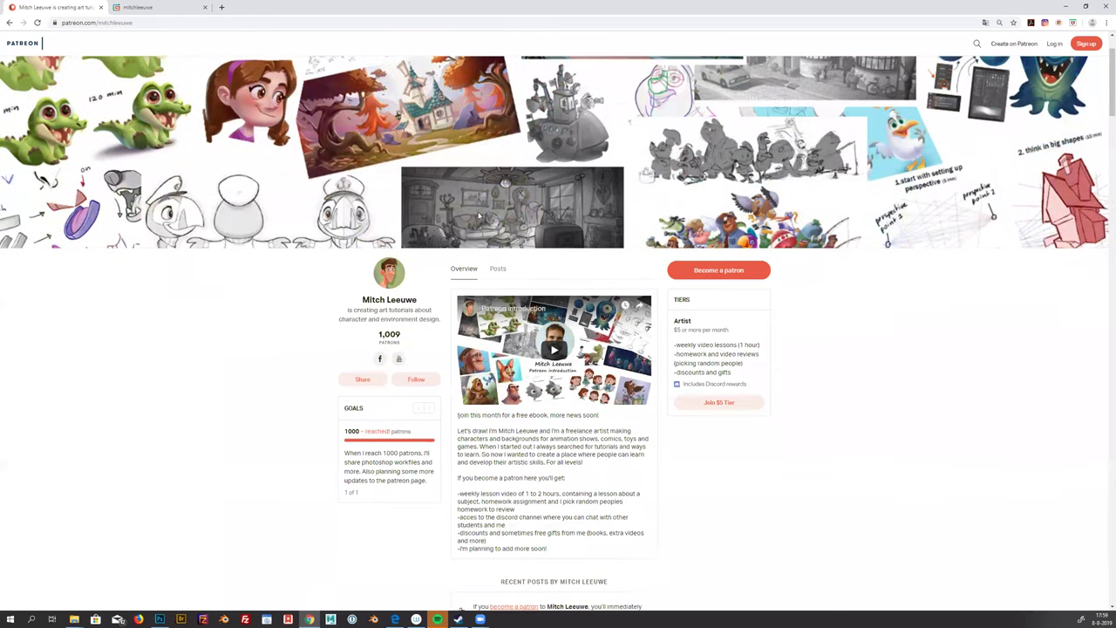
scroll(532, 210, "up", 2)
scroll(568, 283, "down", 1)
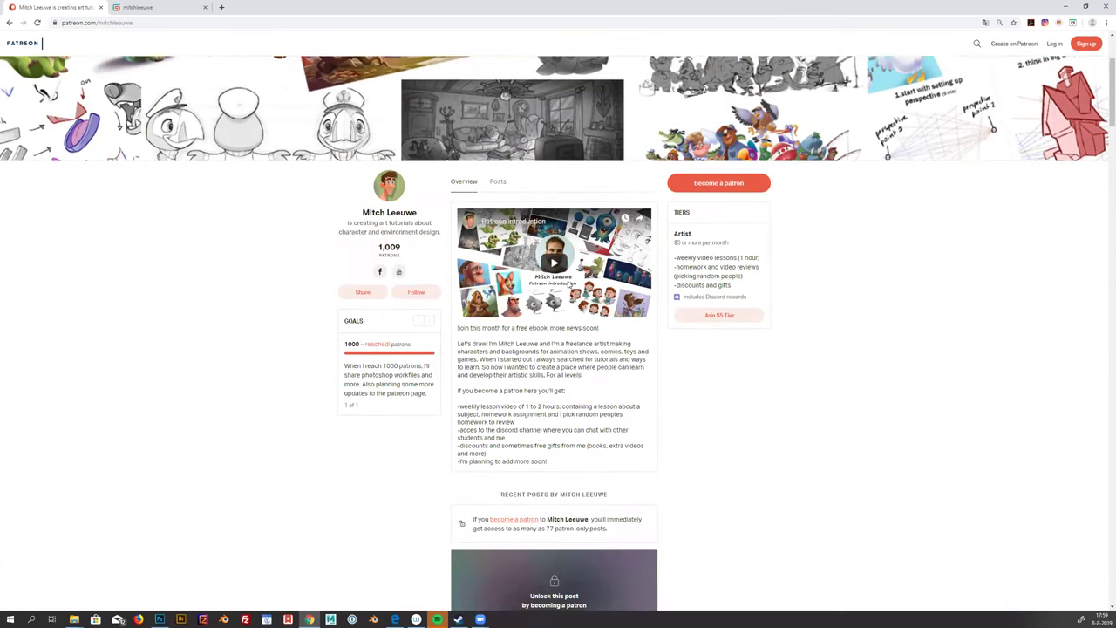
scroll(568, 283, "up", 1)
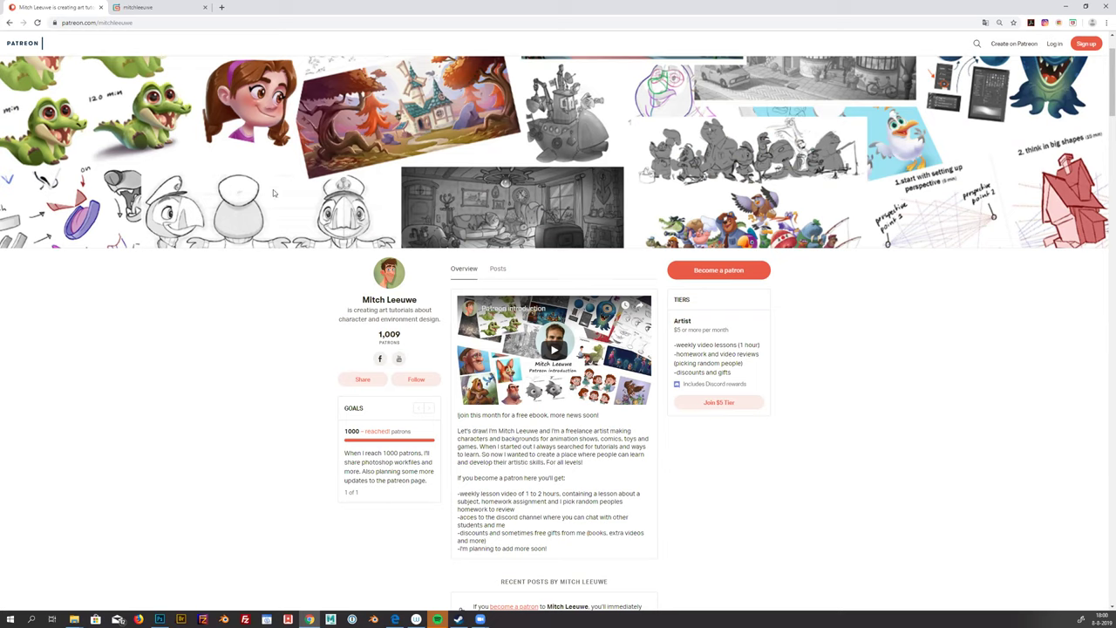
Switch to the artist's Gumroad store and open the How to draw backgrounds Ebook & video product.
left_click(165, 10)
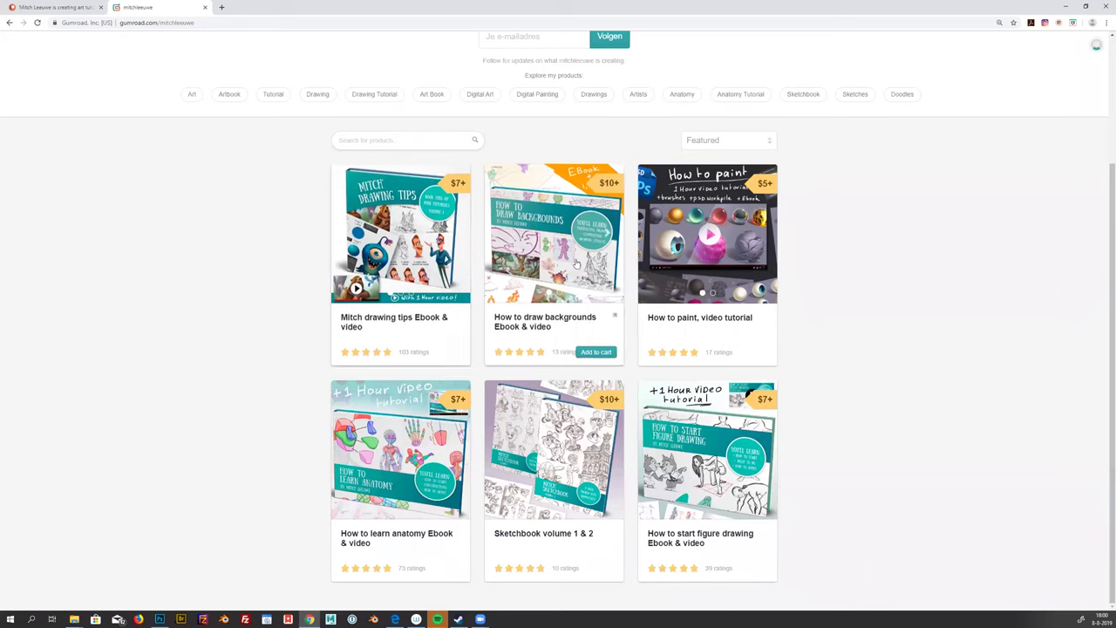
left_click(520, 242)
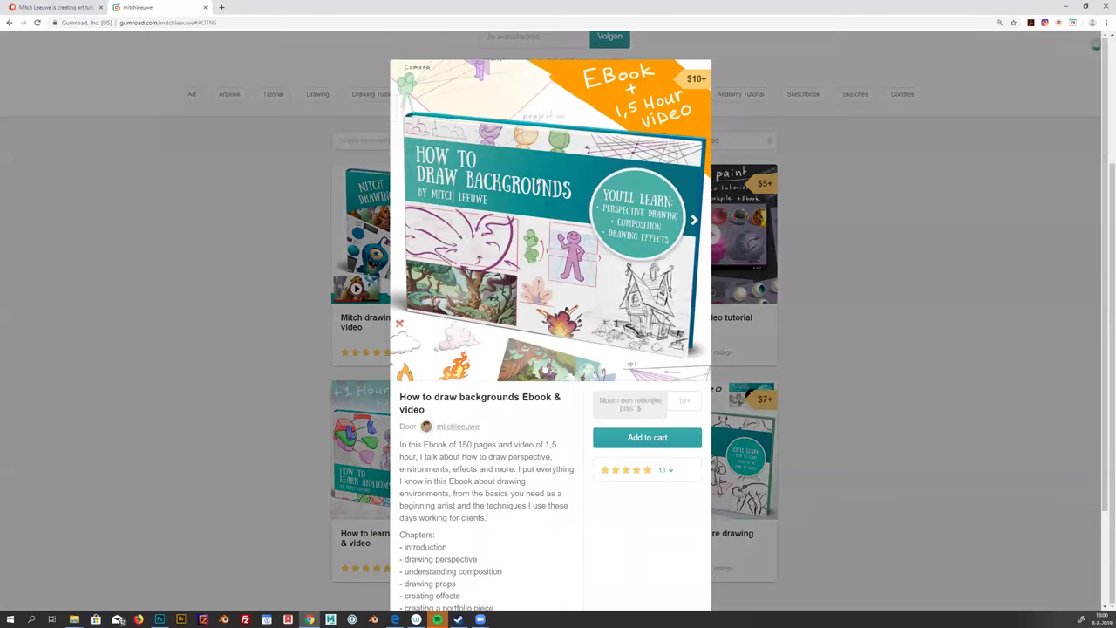